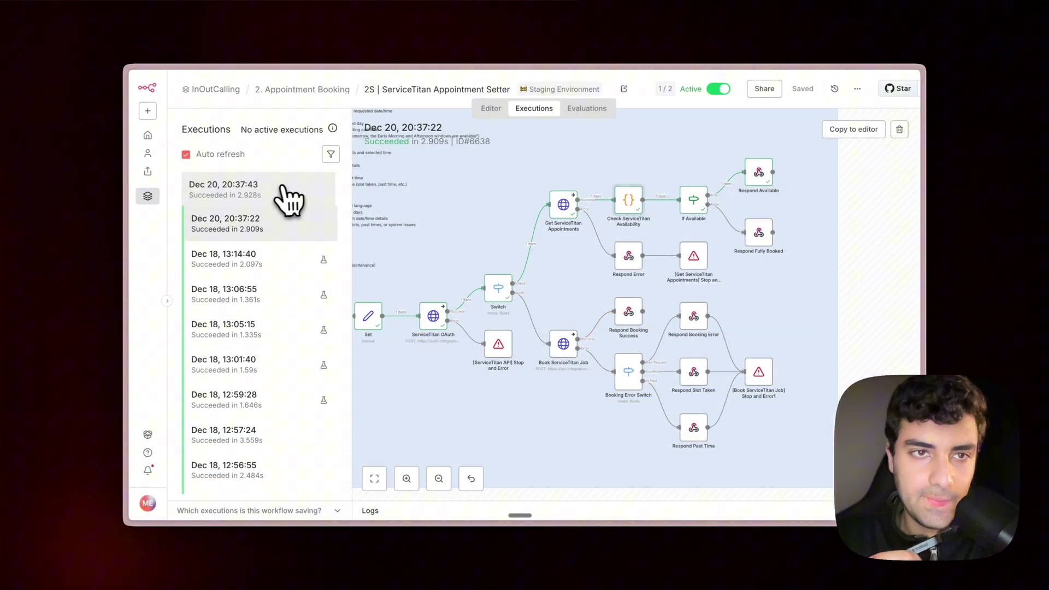
Load the latest workflow execution, then follow the cal.com free-chat link in the video description.
{"action": "left_click", "coordinate": [288, 197]}
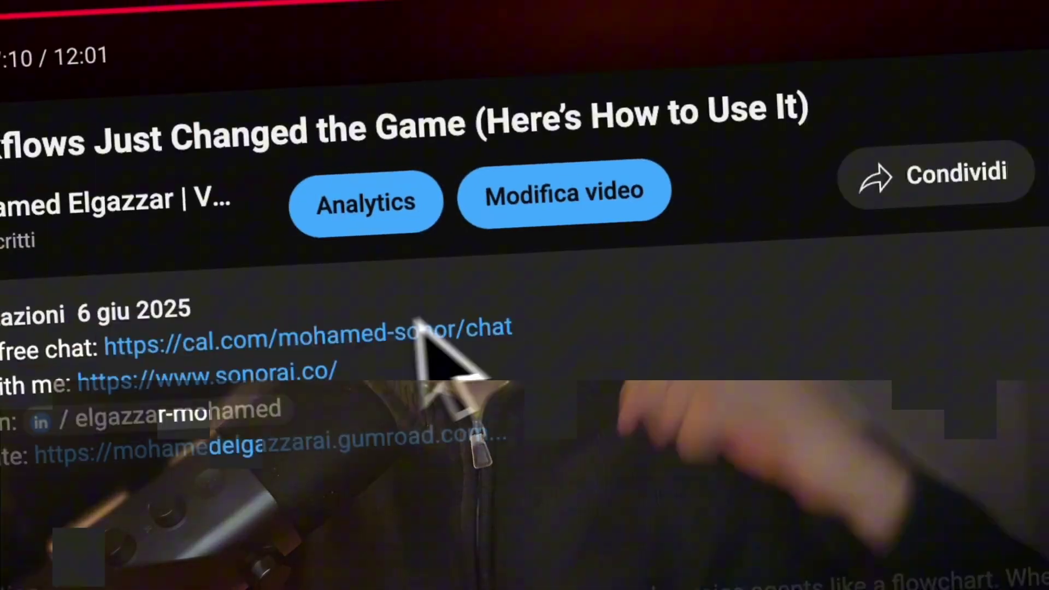
{"action": "left_click", "coordinate": [415, 323]}
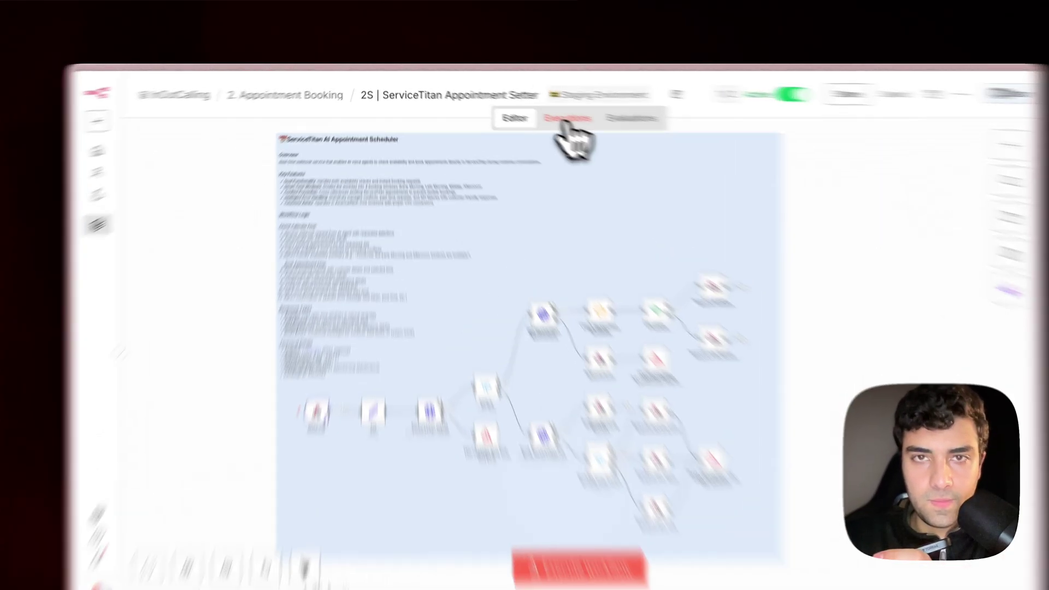
In the Dec 20, 20:37:22 execution, inspect Check ServiceTitan Availability's JSON and highlight the Afternoon window.
{"action": "left_click", "coordinate": [535, 112]}
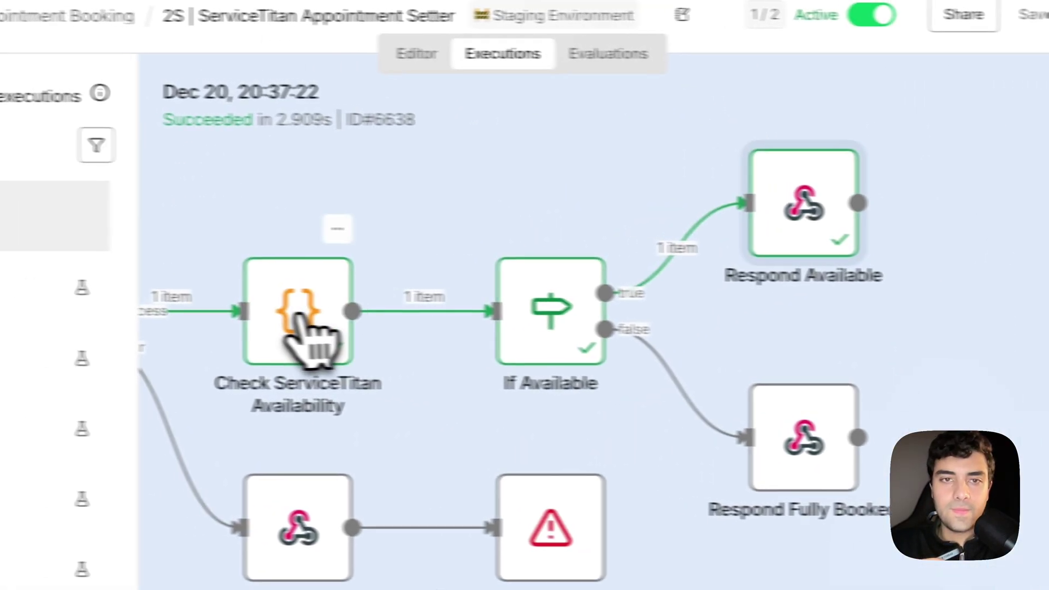
{"action": "double_click", "coordinate": [216, 320]}
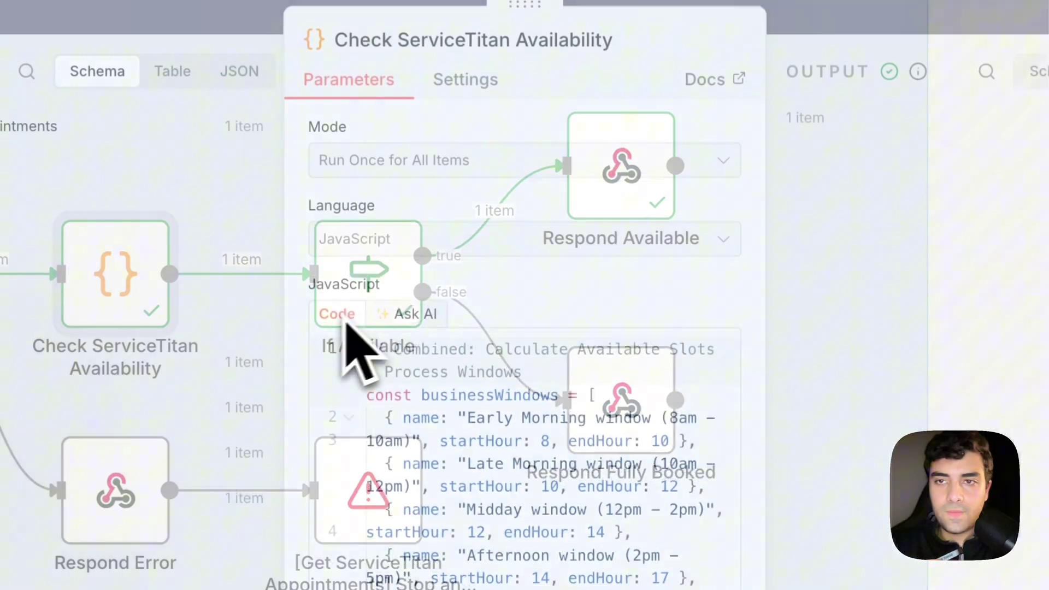
{"action": "double_click", "coordinate": [552, 300]}
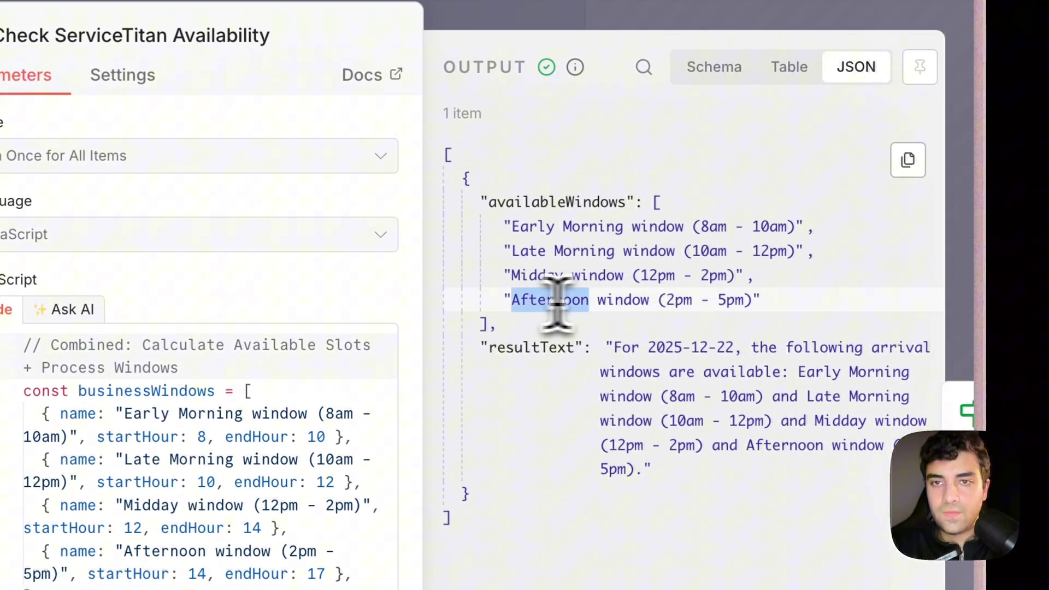
{"action": "left_click_drag", "start_coordinate": [556, 303], "coordinate": [647, 298]}
{"action": "left_click", "coordinate": [960, 292]}
{"action": "scroll", "coordinate": [442, 440], "scroll_direction": "down", "scroll_amount": 3}
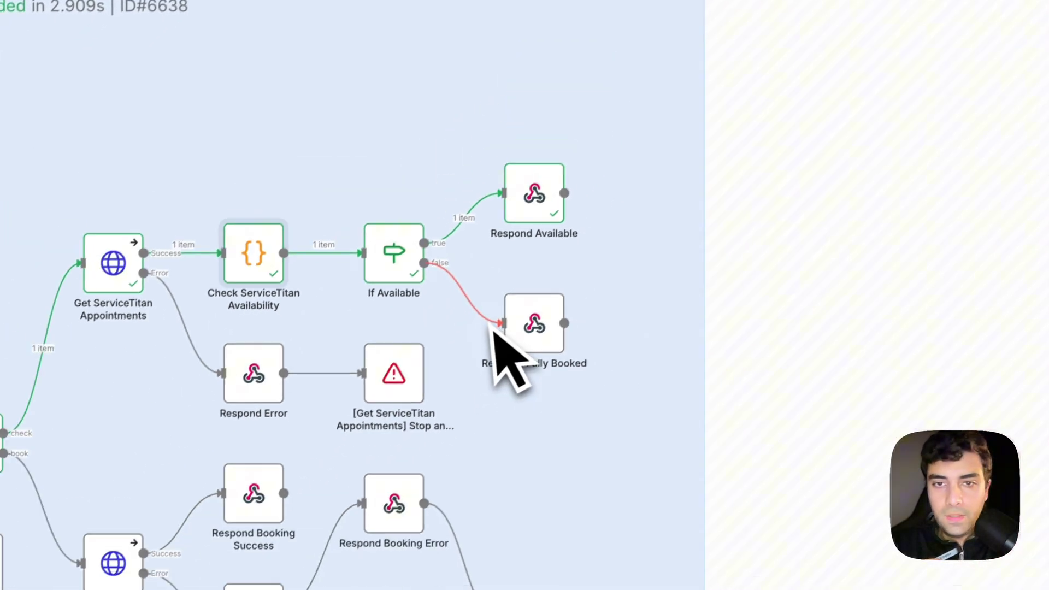
{"action": "scroll", "coordinate": [495, 326], "scroll_direction": "left", "scroll_amount": 3}
{"action": "scroll", "coordinate": [492, 328], "scroll_direction": "down", "scroll_amount": 2}
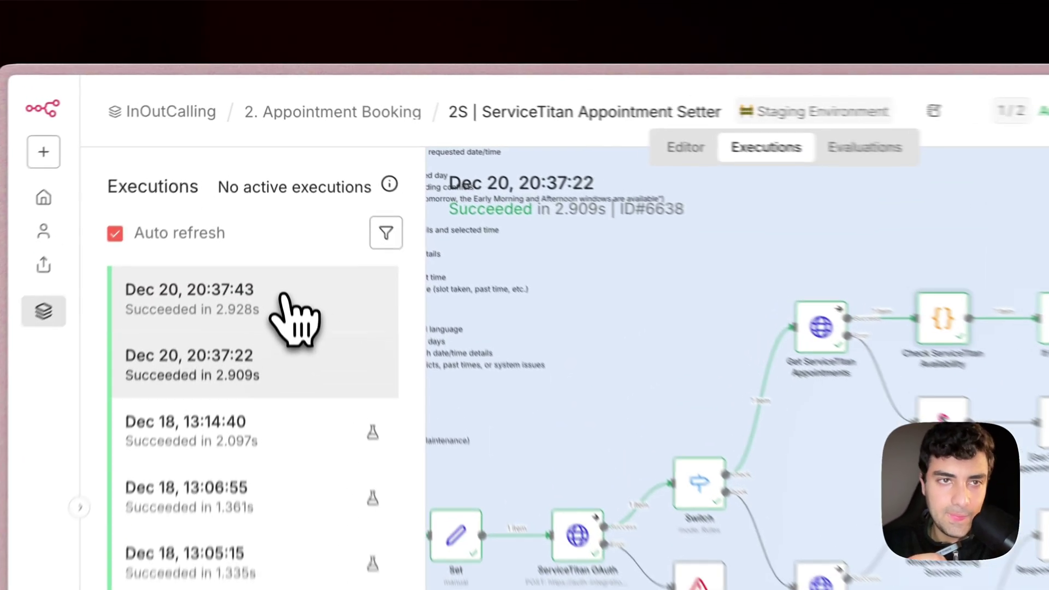
Load the Dec 20, 20:37:43 execution and review Respond Booking Success output showing the job Scheduled.
{"action": "left_click", "coordinate": [280, 189]}
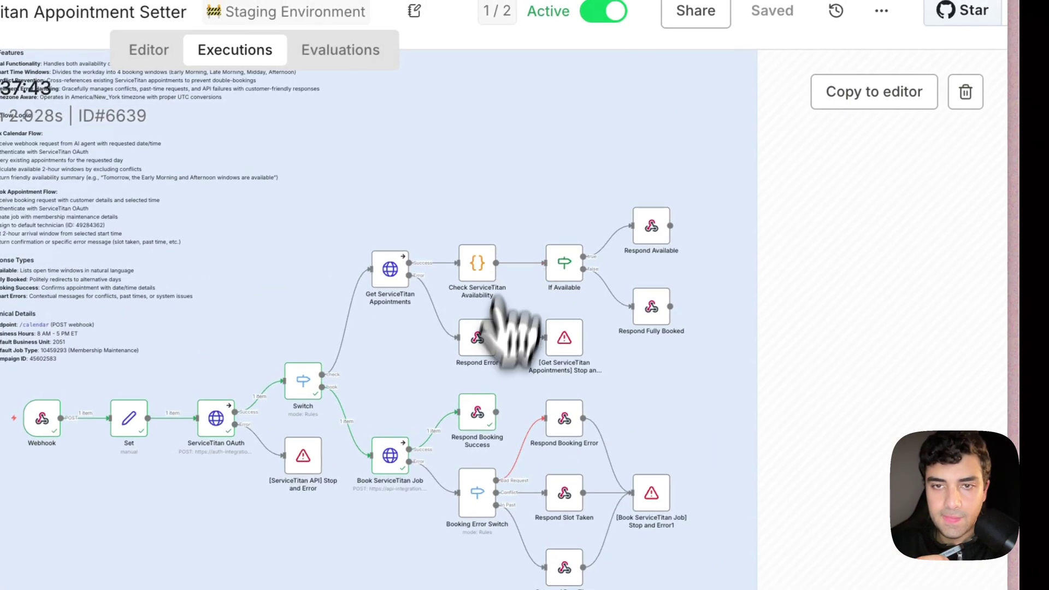
{"action": "double_click", "coordinate": [477, 414]}
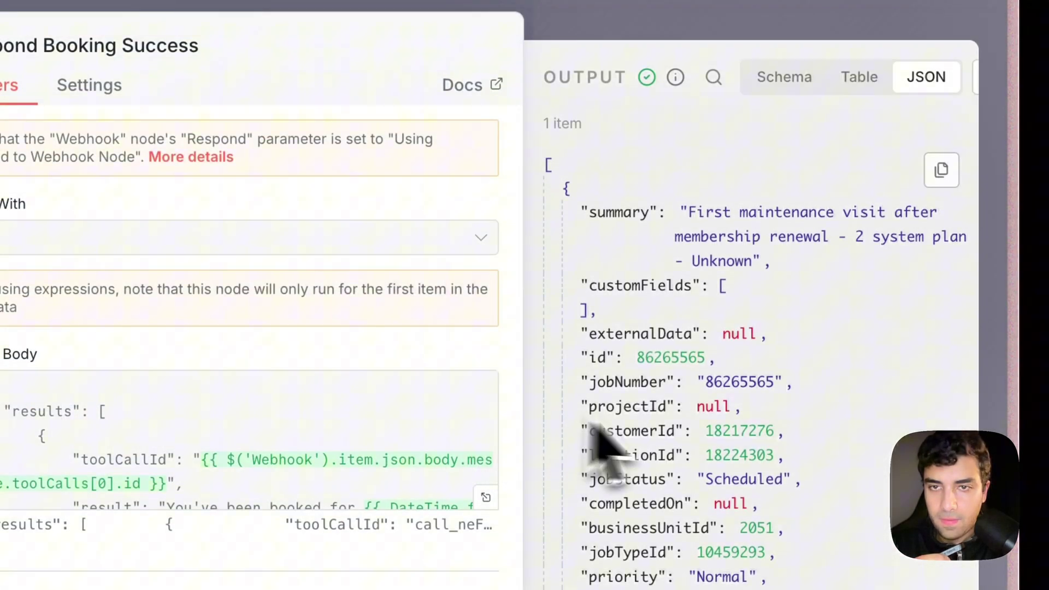
{"action": "scroll", "coordinate": [656, 437], "scroll_direction": "down", "scroll_amount": 2}
{"action": "scroll", "coordinate": [687, 431], "scroll_direction": "up", "scroll_amount": 2}
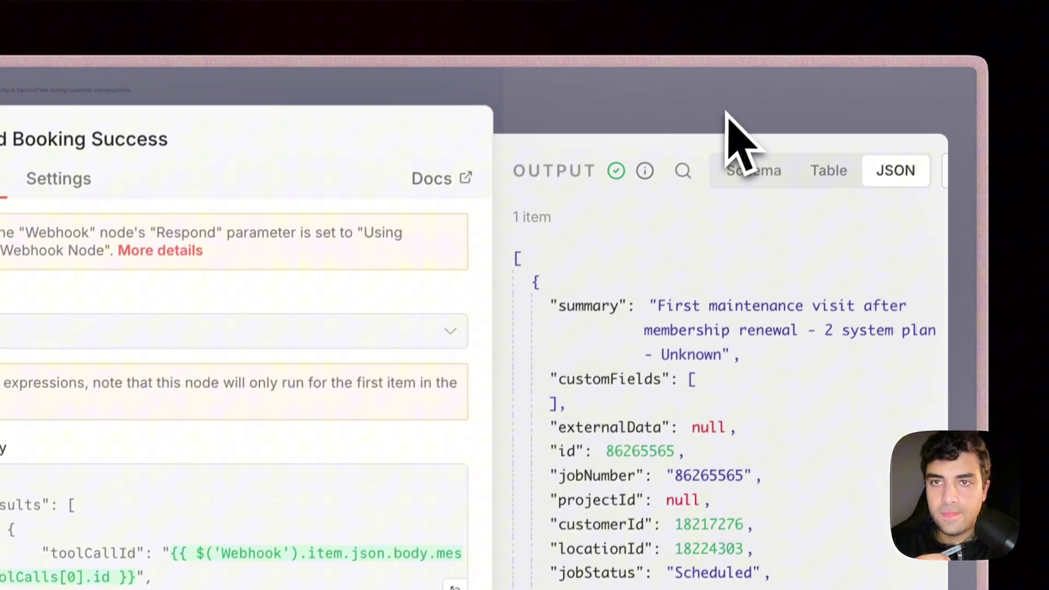
{"action": "left_click", "coordinate": [762, 24]}
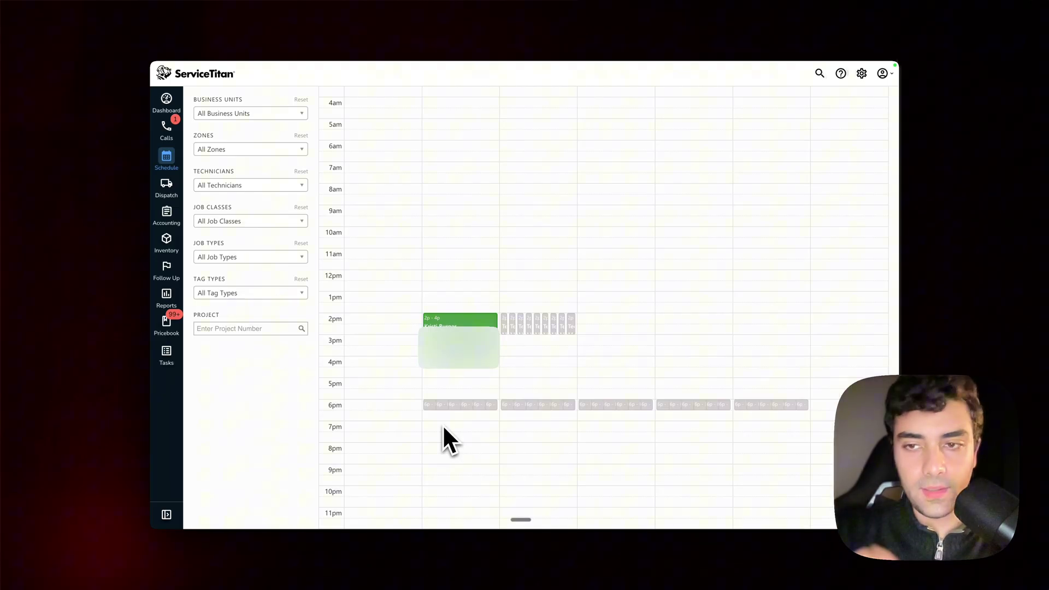
Open the green 2p–4p job on the schedule and scroll through its Scheduled job details.
{"action": "left_click", "coordinate": [479, 340]}
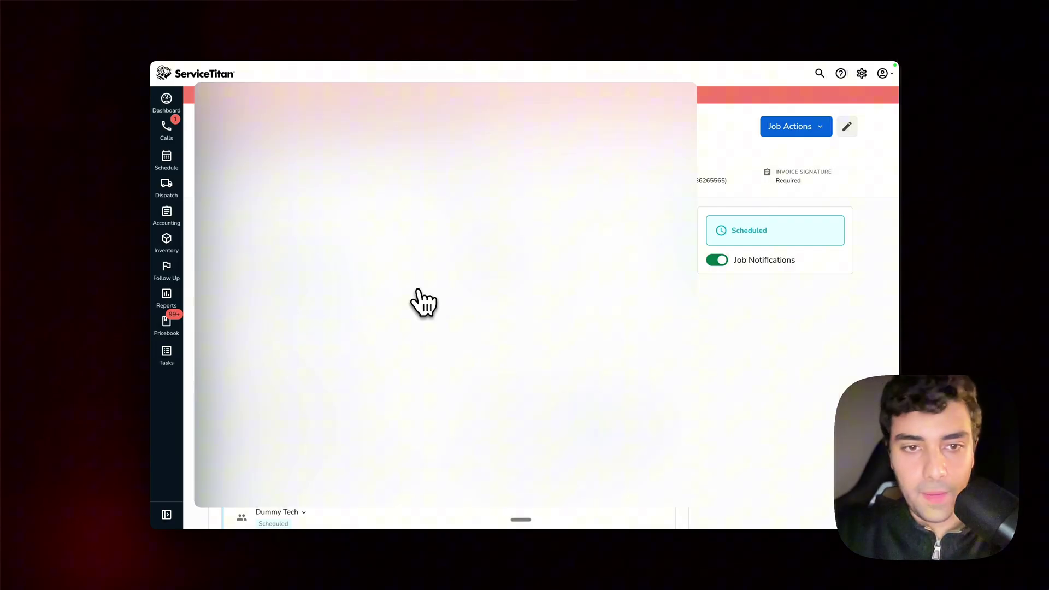
{"action": "scroll", "coordinate": [424, 302], "scroll_direction": "down", "scroll_amount": 10}
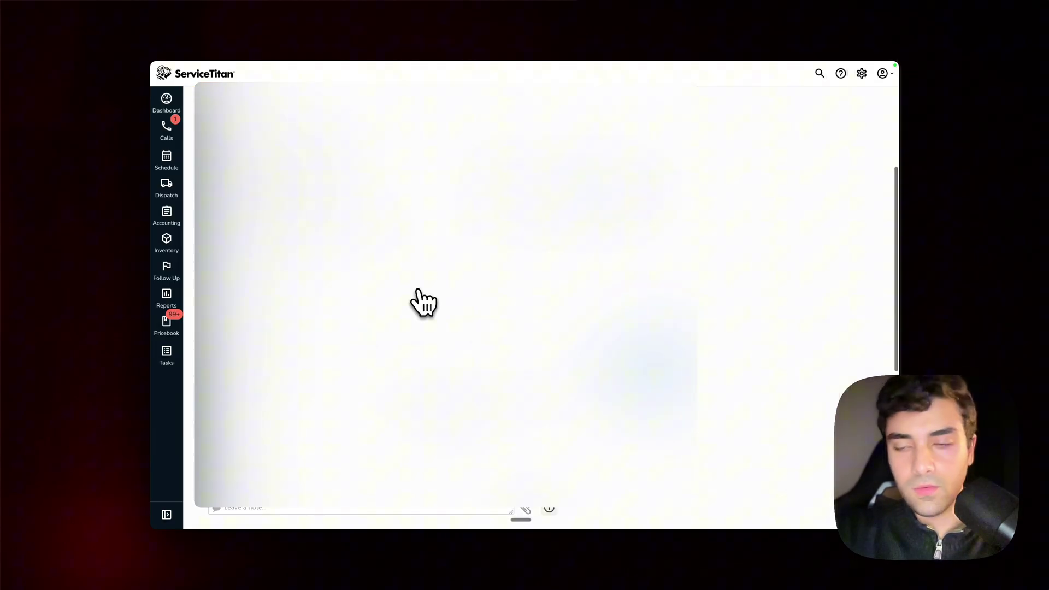
{"action": "scroll", "coordinate": [424, 302], "scroll_direction": "up", "scroll_amount": 10}
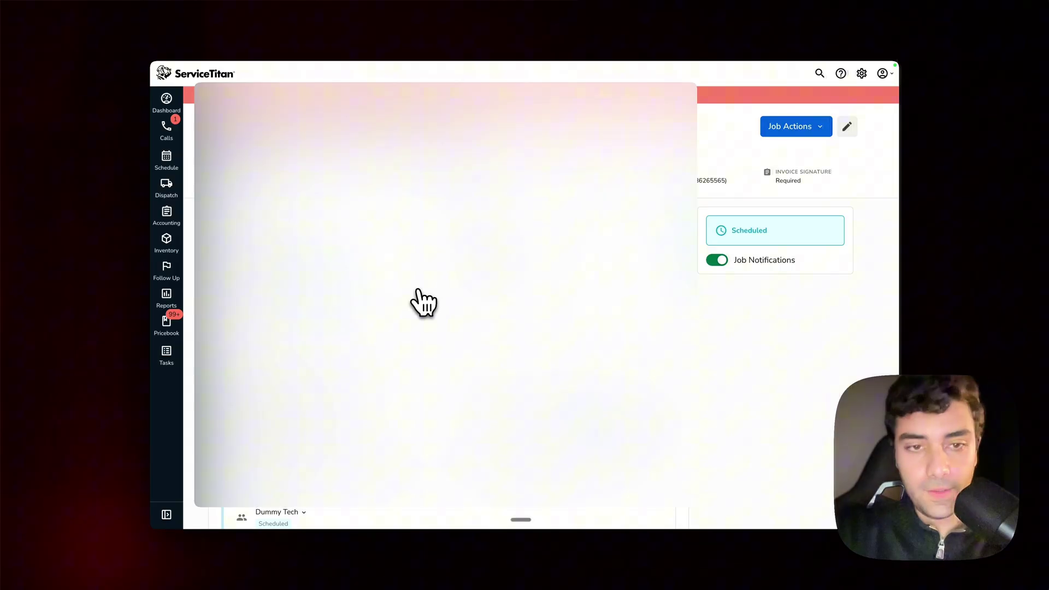
{"action": "scroll", "coordinate": [261, 452], "scroll_direction": "down", "scroll_amount": 2}
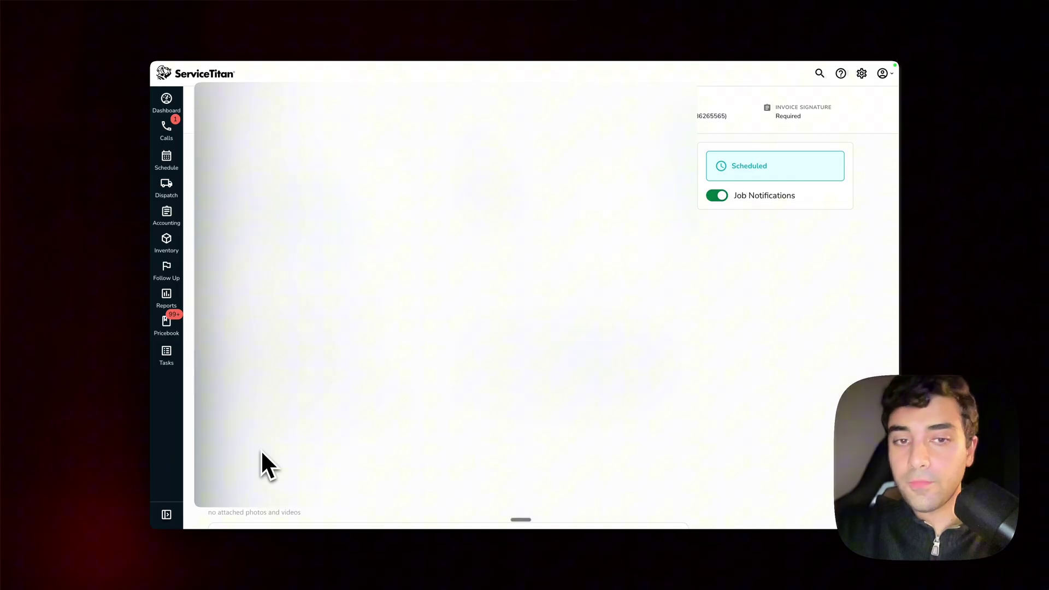
{"action": "scroll", "coordinate": [262, 453], "scroll_direction": "down", "scroll_amount": 2}
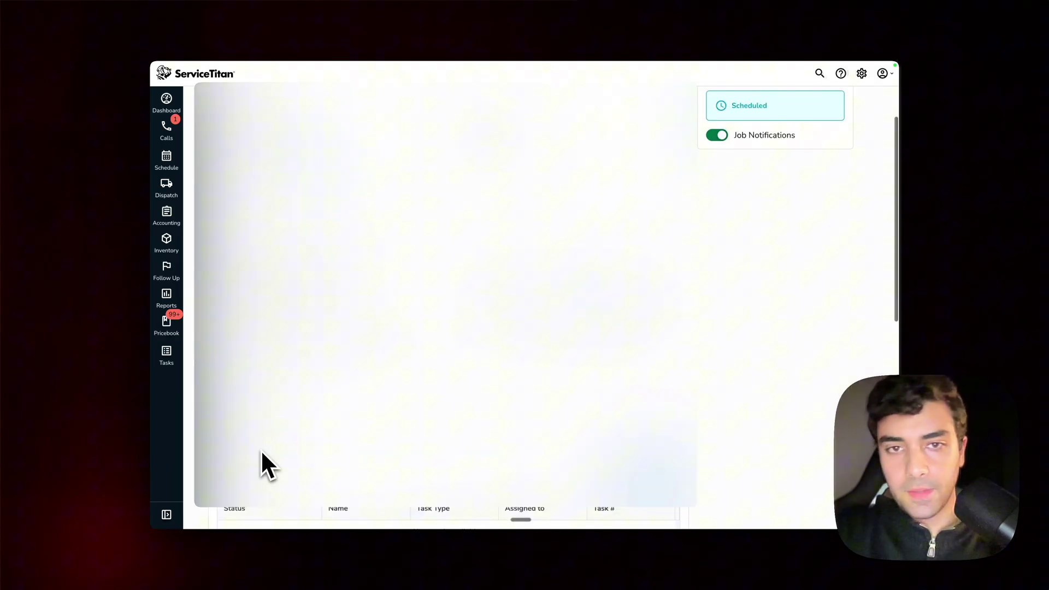
{"action": "scroll", "coordinate": [262, 453], "scroll_direction": "down", "scroll_amount": 3}
{"action": "scroll", "coordinate": [261, 449], "scroll_direction": "up", "scroll_amount": 5}
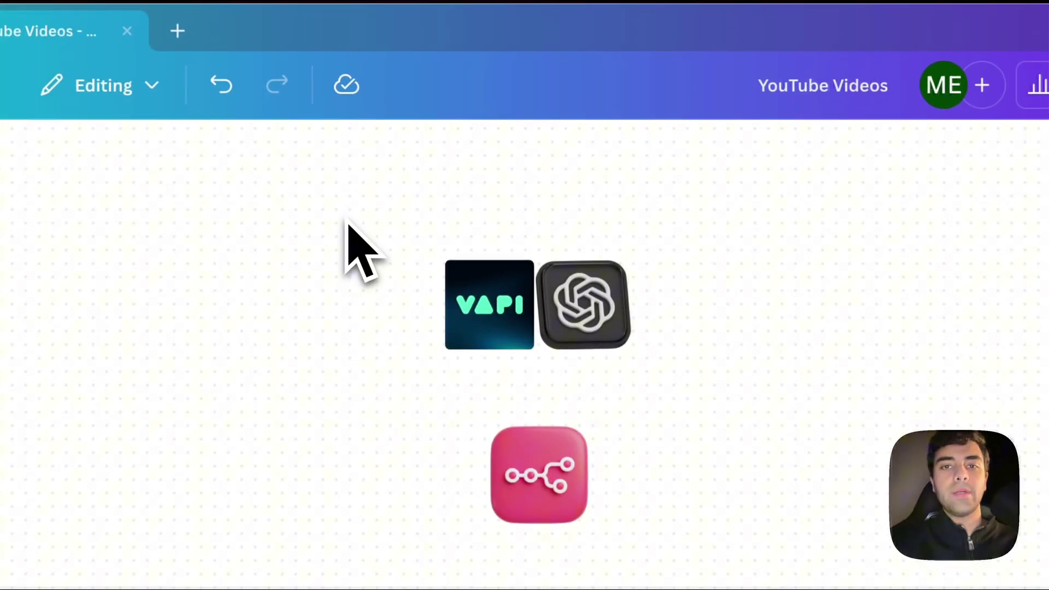
Box-select the VAPI and OpenAI logos together on the YouTube Videos canvas.
{"action": "left_click_drag", "start_coordinate": [442, 167], "coordinate": [654, 261]}
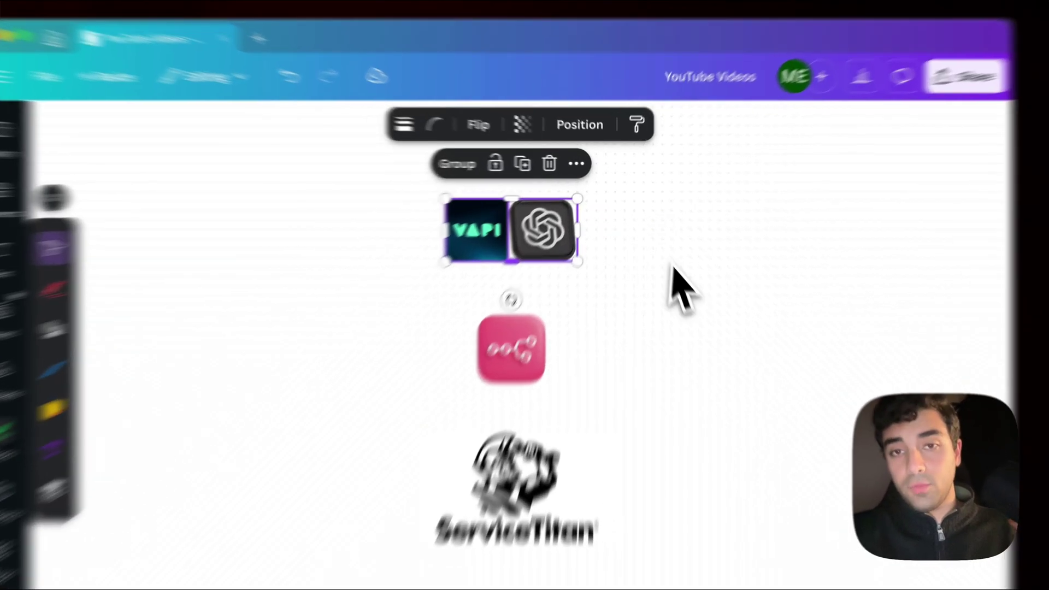
{"action": "left_click", "coordinate": [592, 233]}
{"action": "left_click", "coordinate": [545, 292]}
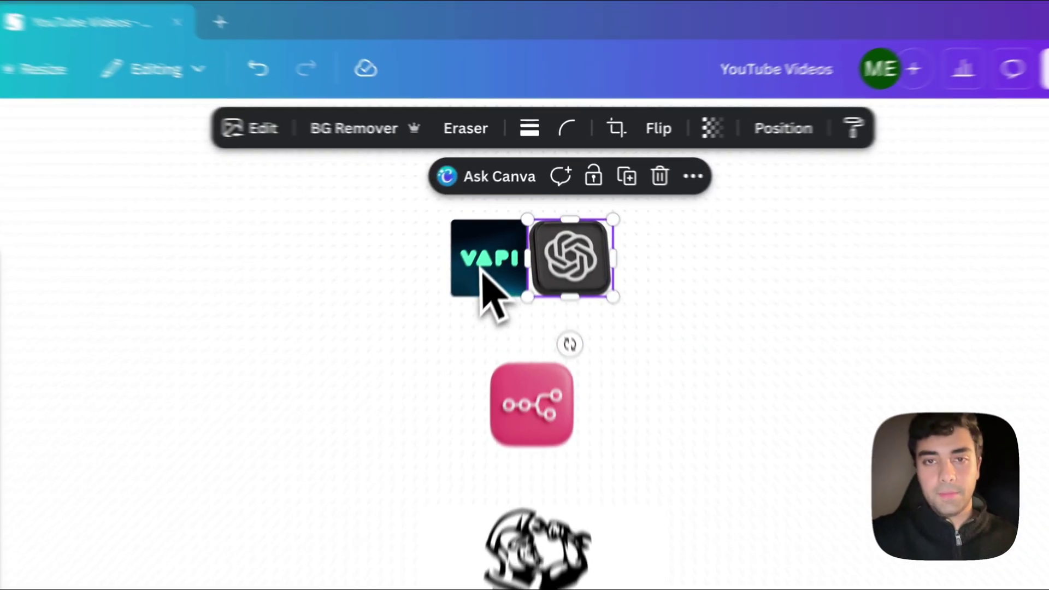
{"action": "left_click", "coordinate": [510, 219]}
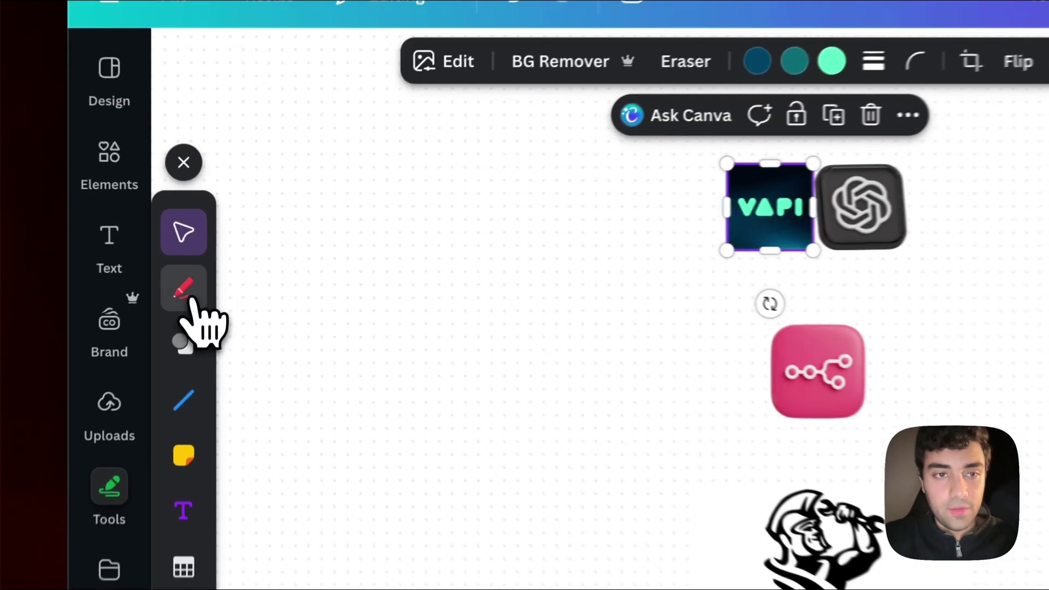
Draw a red marker arrow from the VAPI and OpenAI logos down to the n8n logo.
{"action": "left_click", "coordinate": [210, 255]}
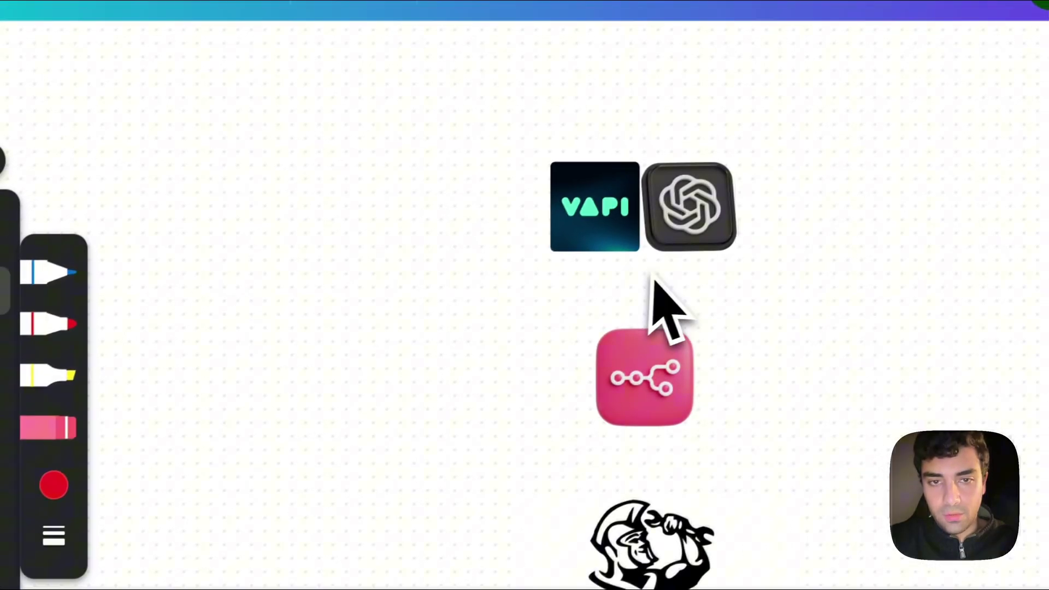
{"action": "left_click", "coordinate": [254, 333]}
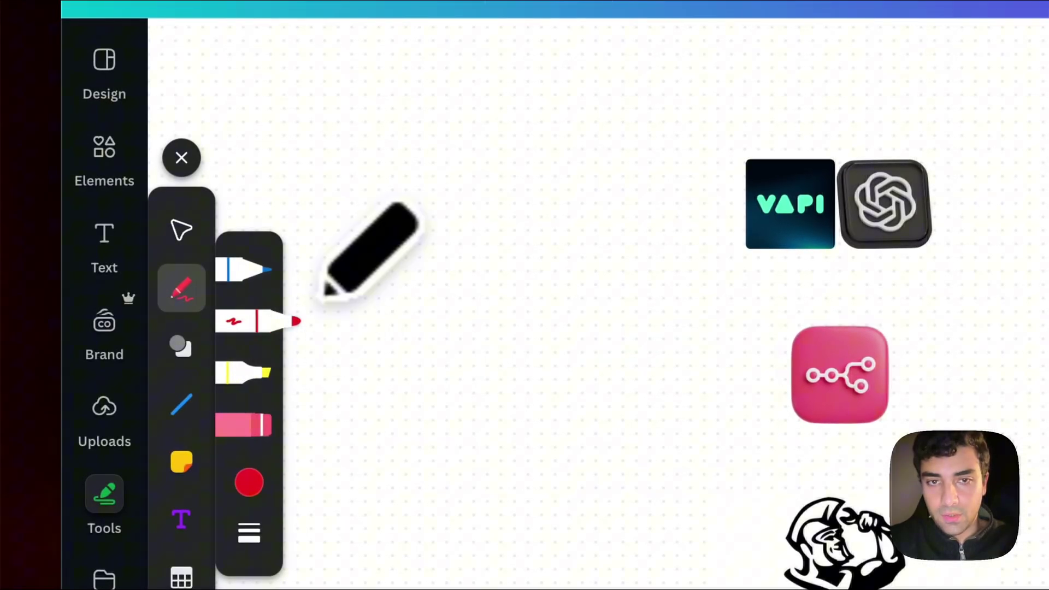
{"action": "left_click_drag", "start_coordinate": [841, 259], "coordinate": [841, 310]}
{"action": "left_click_drag", "start_coordinate": [568, 311], "coordinate": [579, 327]}
{"action": "left_click_drag", "start_coordinate": [579, 326], "coordinate": [588, 308]}
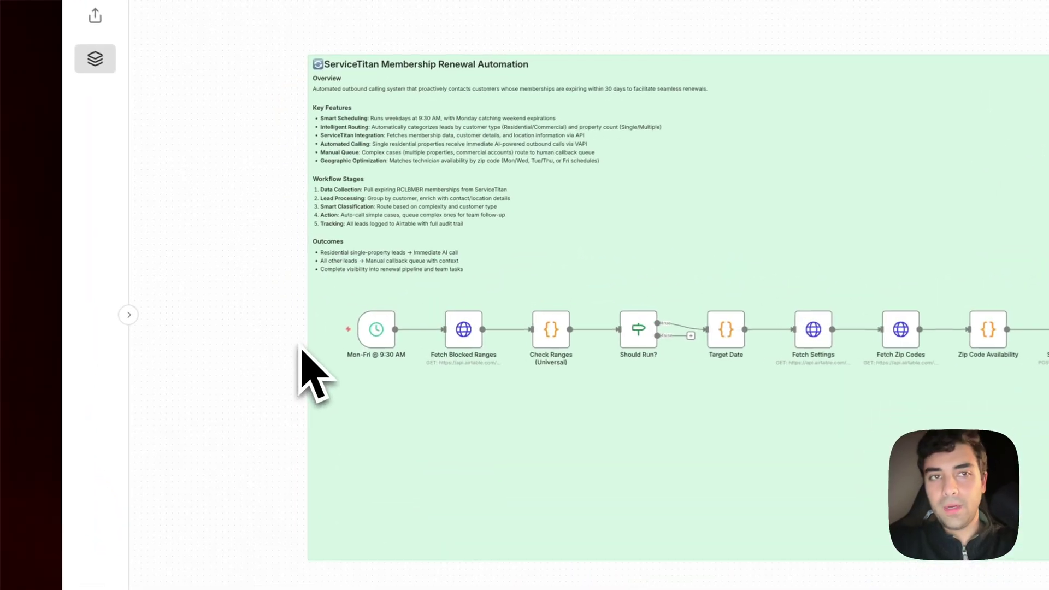
{"action": "mouse_move", "coordinate": [300, 303]}
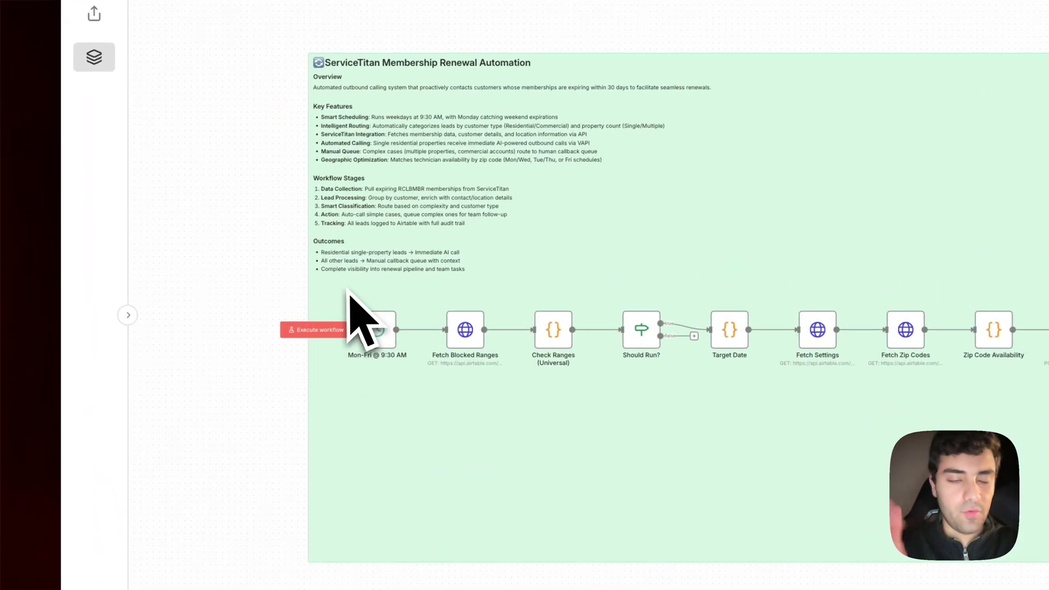
{"action": "mouse_move", "coordinate": [377, 336]}
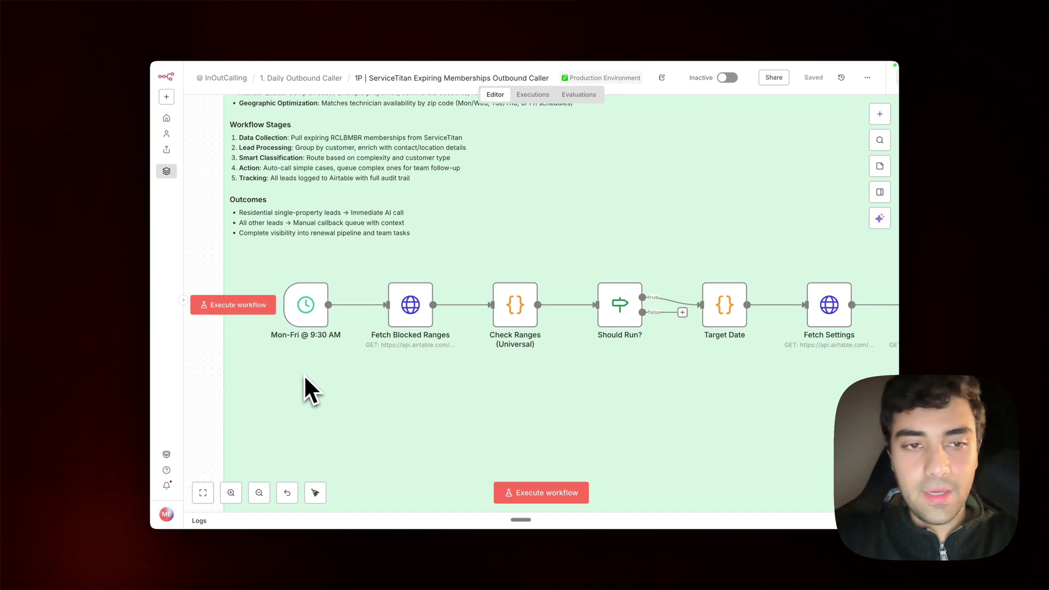
{"action": "scroll", "coordinate": [304, 373], "scroll_direction": "down", "scroll_amount": 5}
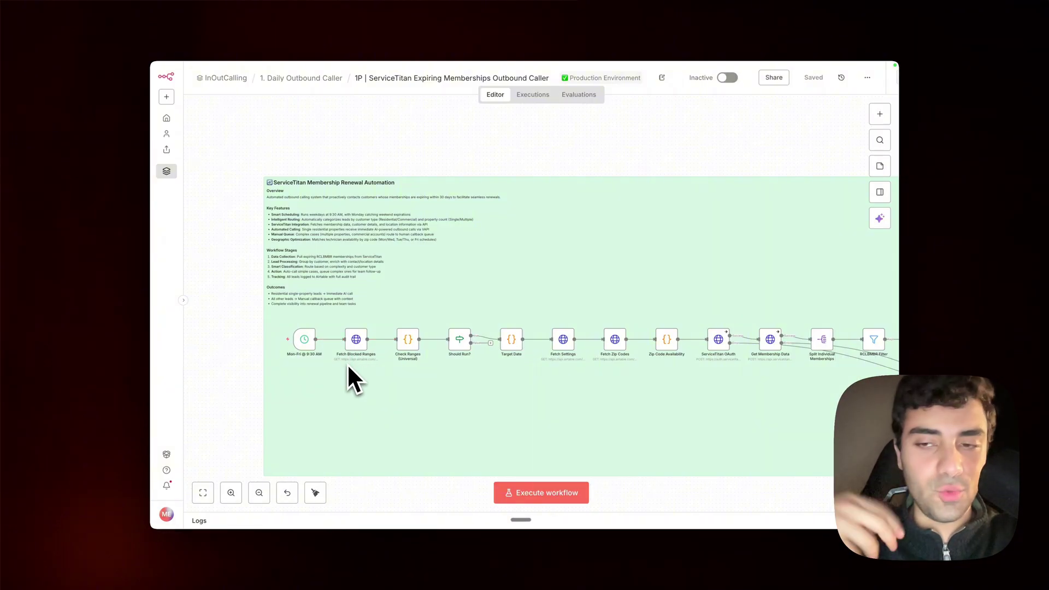
{"action": "scroll", "coordinate": [348, 365], "scroll_direction": "up", "scroll_amount": 3}
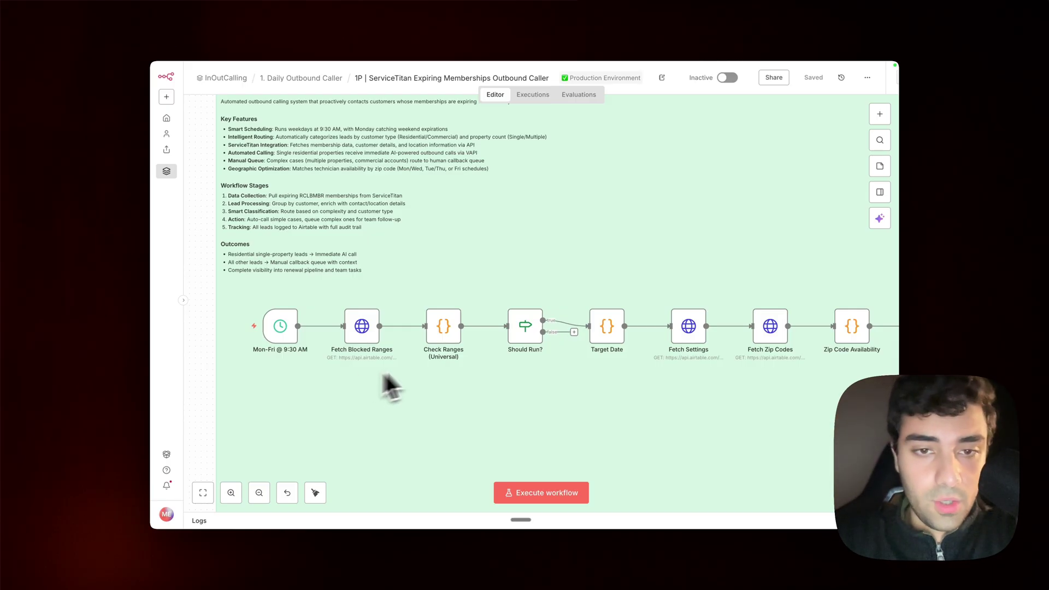
{"action": "scroll", "coordinate": [500, 391], "scroll_direction": "right", "scroll_amount": 2}
{"action": "scroll", "coordinate": [520, 398], "scroll_direction": "right", "scroll_amount": 10}
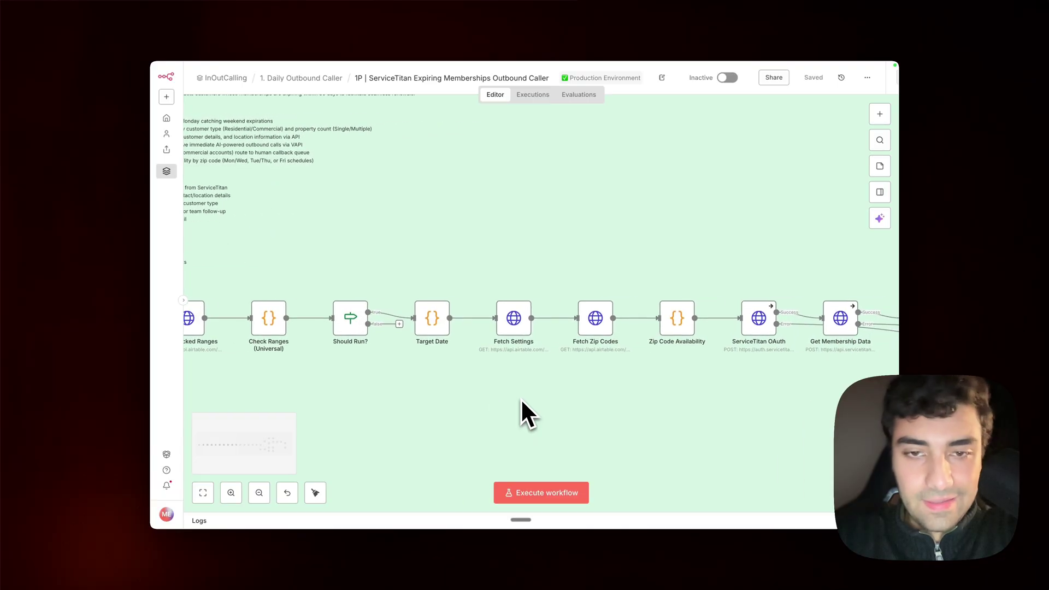
{"action": "scroll", "coordinate": [520, 398], "scroll_direction": "right", "scroll_amount": 5}
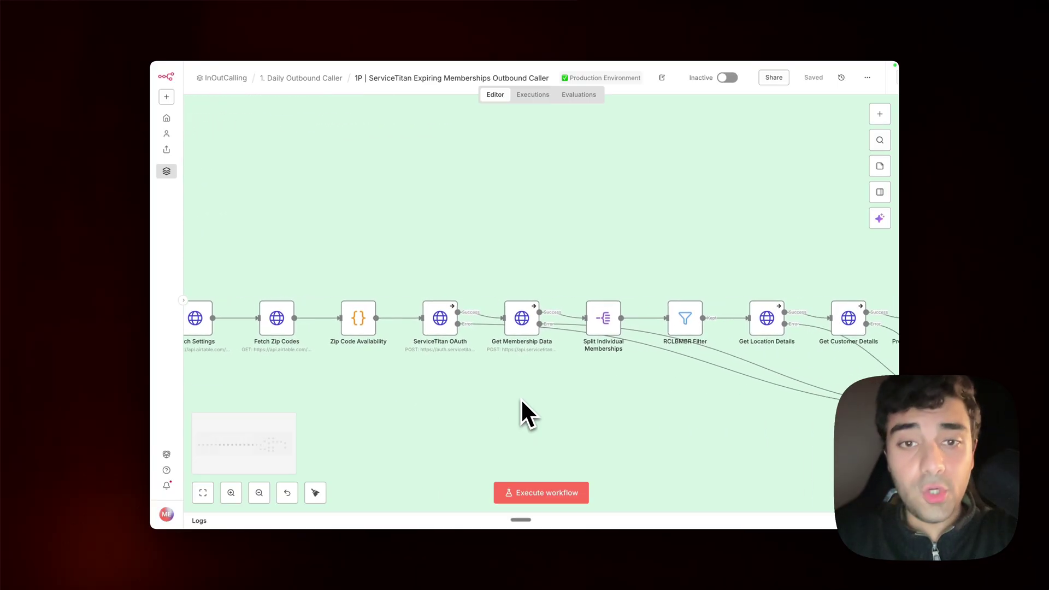
{"action": "mouse_move", "coordinate": [424, 532]}
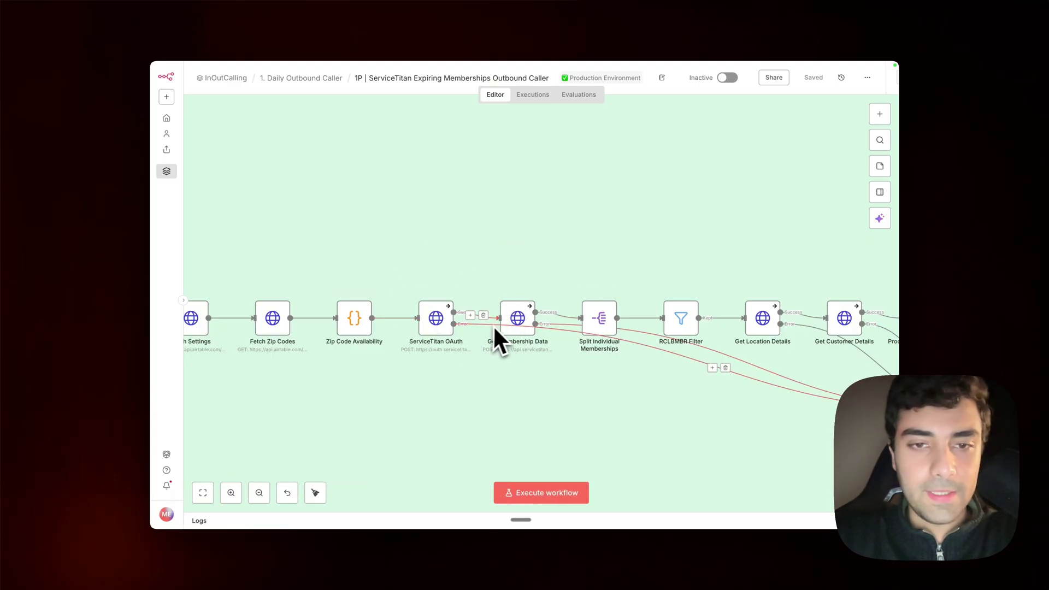
{"action": "scroll", "coordinate": [543, 366], "scroll_direction": "right", "scroll_amount": 3}
{"action": "scroll", "coordinate": [481, 366], "scroll_direction": "down", "scroll_amount": 5}
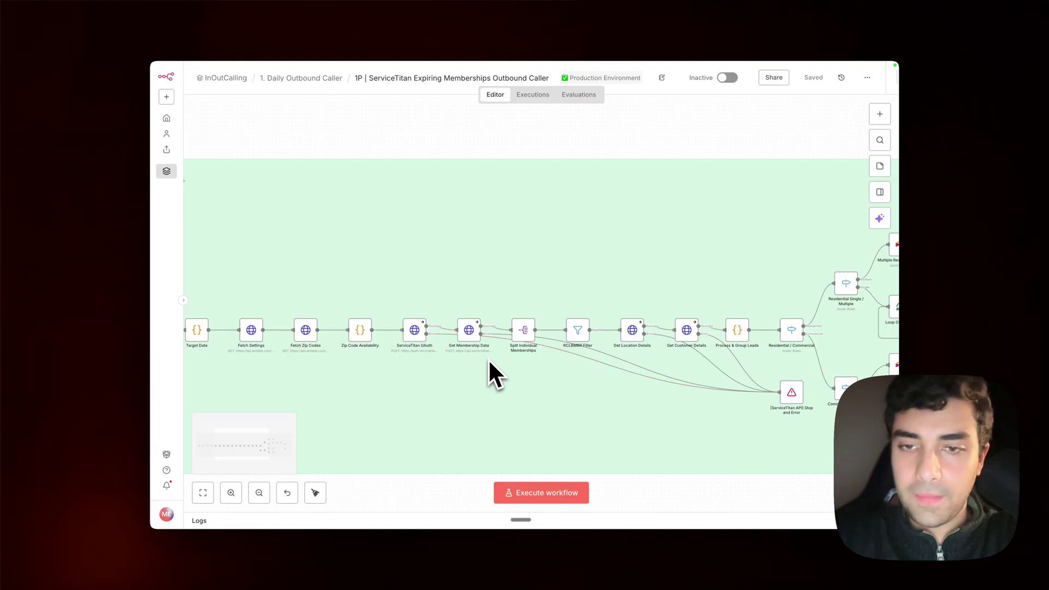
{"action": "scroll", "coordinate": [608, 341], "scroll_direction": "right", "scroll_amount": 5}
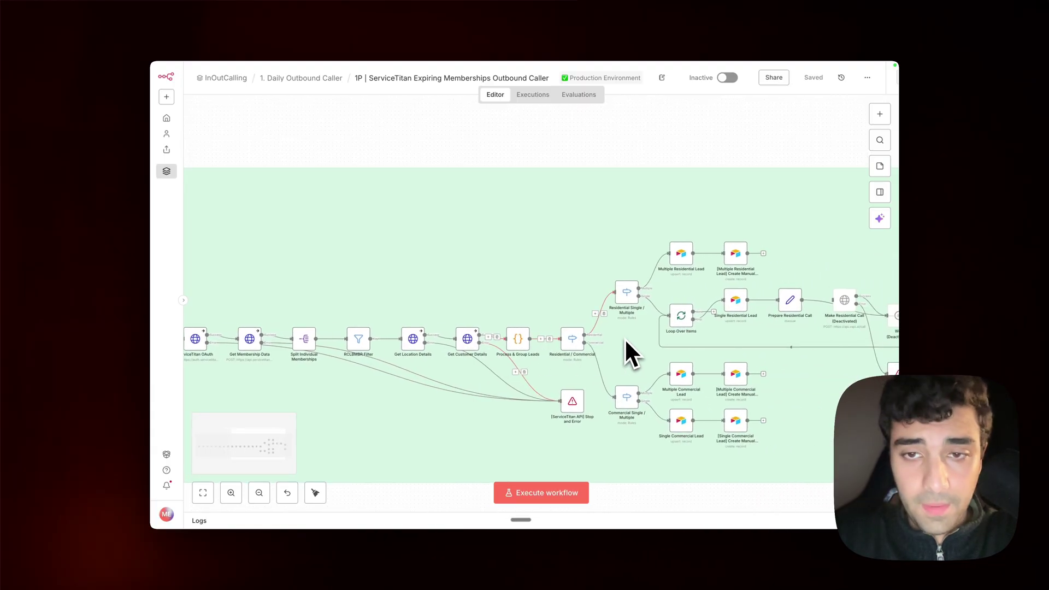
{"action": "scroll", "coordinate": [626, 336], "scroll_direction": "up", "scroll_amount": 2}
{"action": "scroll", "coordinate": [626, 335], "scroll_direction": "down", "scroll_amount": 3}
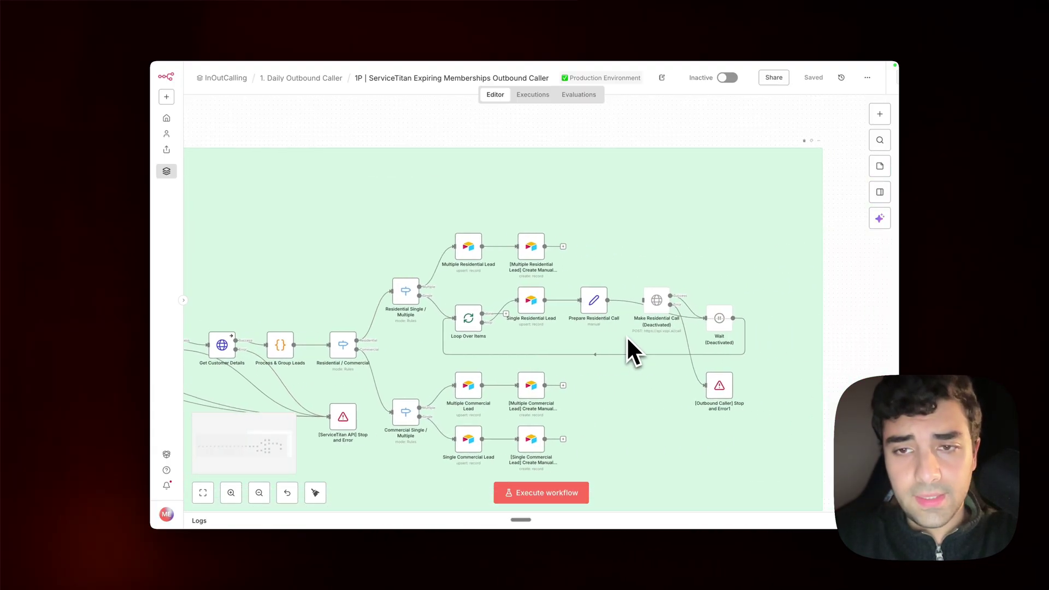
{"action": "scroll", "coordinate": [589, 323], "scroll_direction": "up", "scroll_amount": 3}
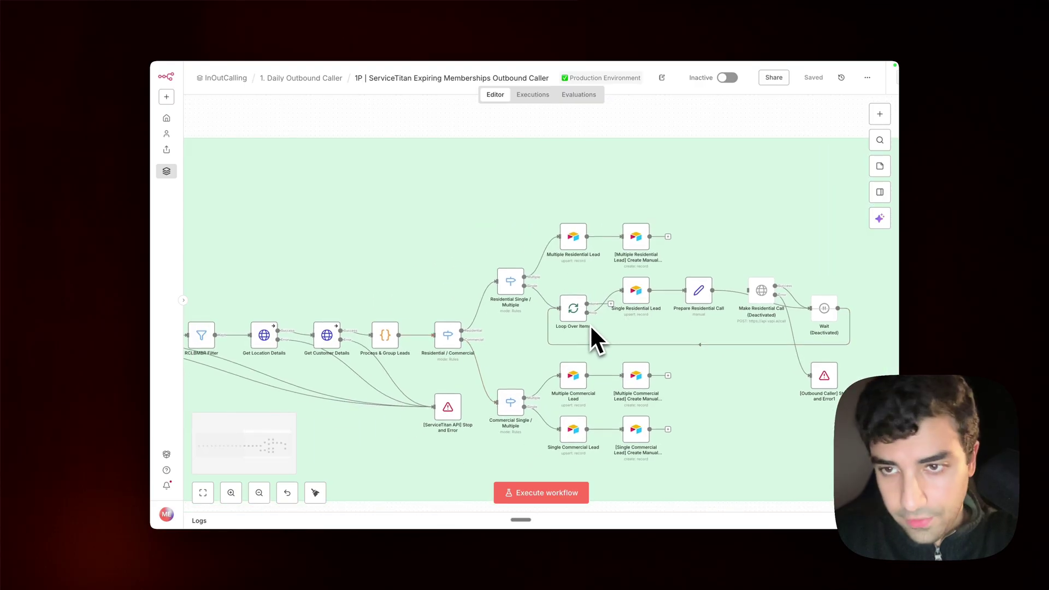
{"action": "scroll", "coordinate": [589, 323], "scroll_direction": "left", "scroll_amount": 8}
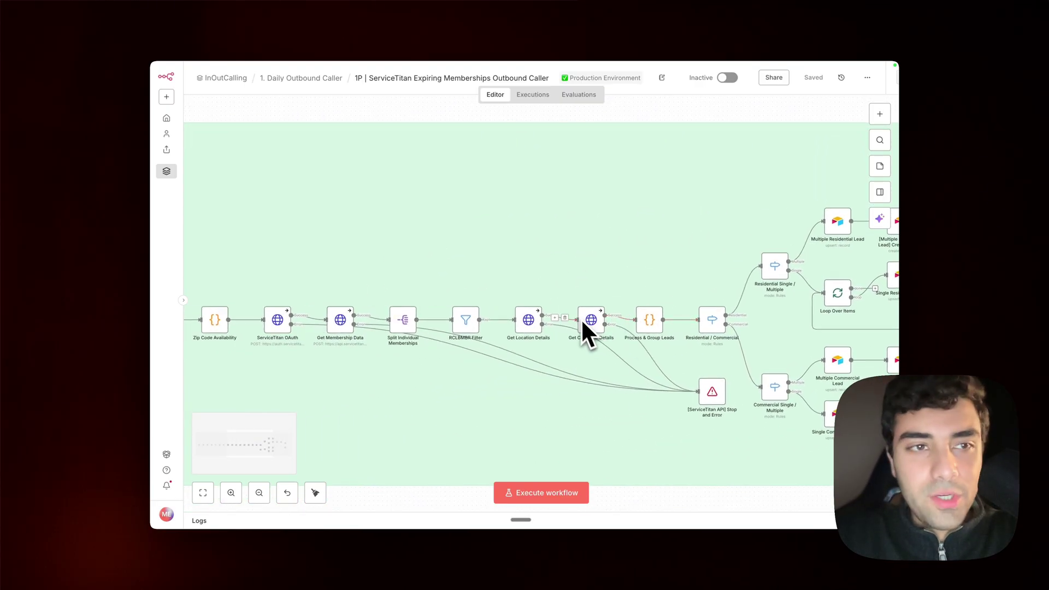
Switch to the 2S | ServiceTitan Appointment Setter workflow tab in the browser sidebar.
{"action": "mouse_move", "coordinate": [182, 234]}
{"action": "left_click", "coordinate": [228, 285]}
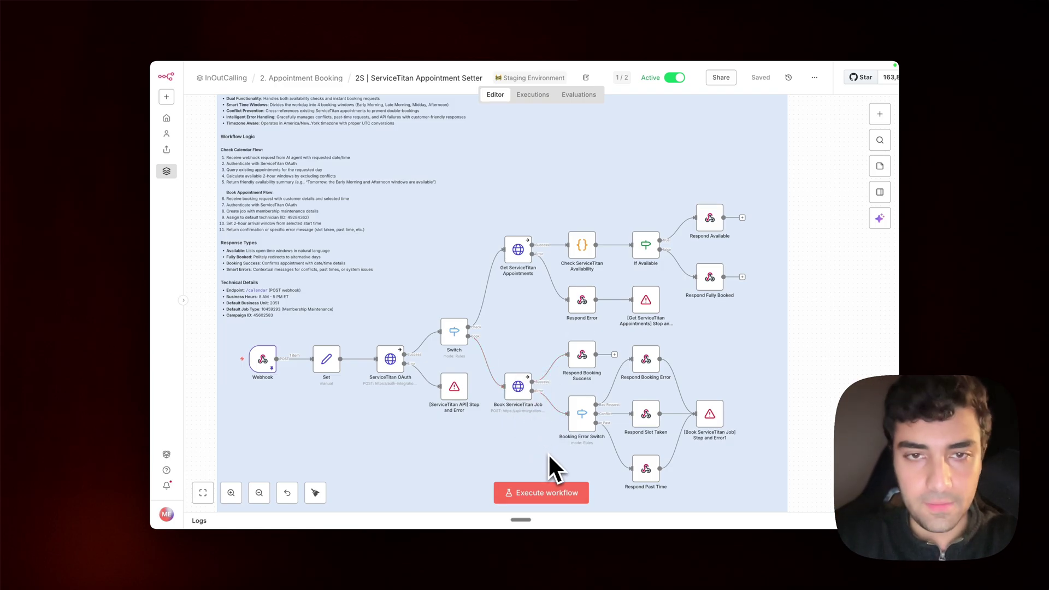
{"action": "left_click", "coordinate": [218, 321]}
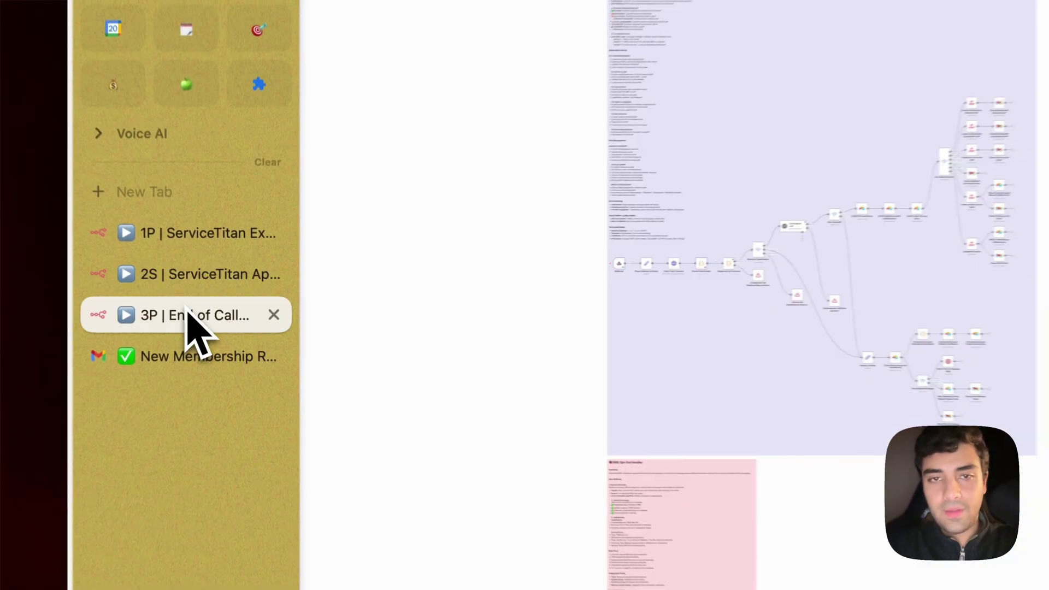
{"action": "scroll", "coordinate": [534, 323], "scroll_direction": "up", "scroll_amount": 5}
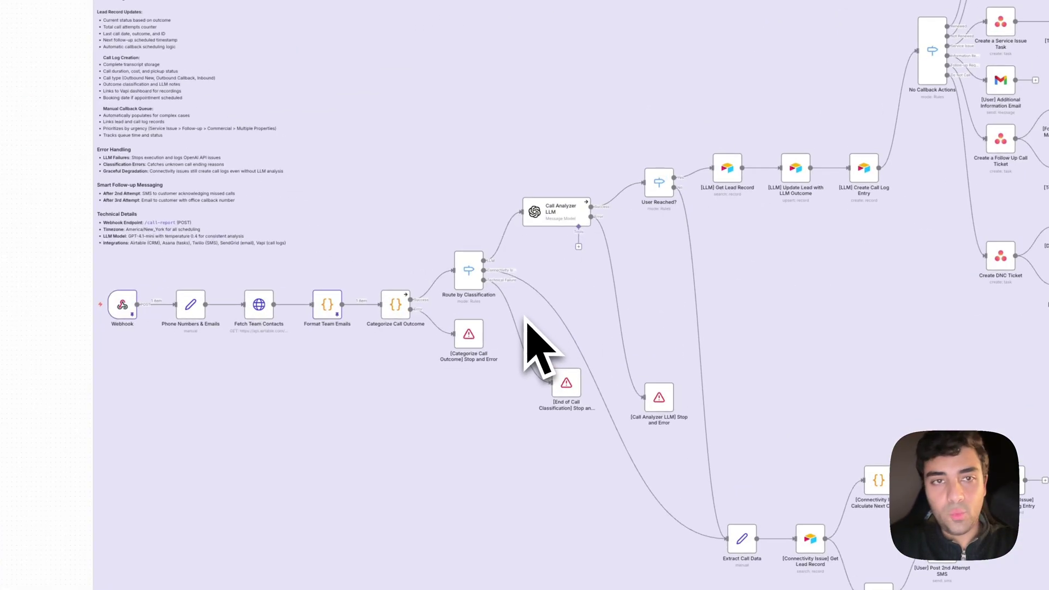
{"action": "scroll", "coordinate": [519, 265], "scroll_direction": "down", "scroll_amount": 3}
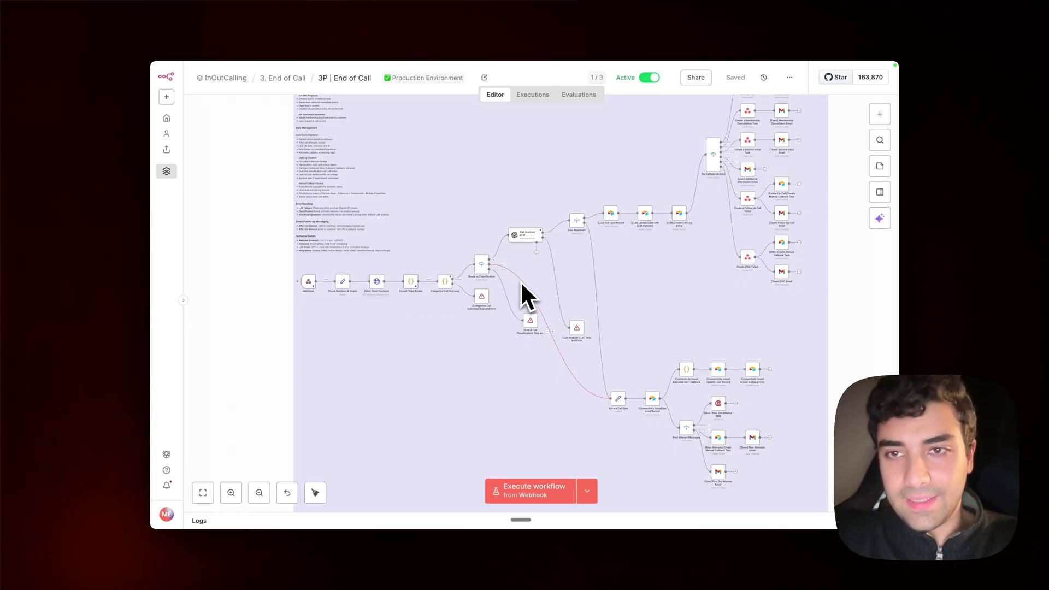
{"action": "scroll", "coordinate": [522, 295], "scroll_direction": "right", "scroll_amount": 2}
{"action": "scroll", "coordinate": [521, 295], "scroll_direction": "up", "scroll_amount": 1}
{"action": "scroll", "coordinate": [522, 295], "scroll_direction": "up", "scroll_amount": 2}
{"action": "scroll", "coordinate": [522, 295], "scroll_direction": "right", "scroll_amount": 1}
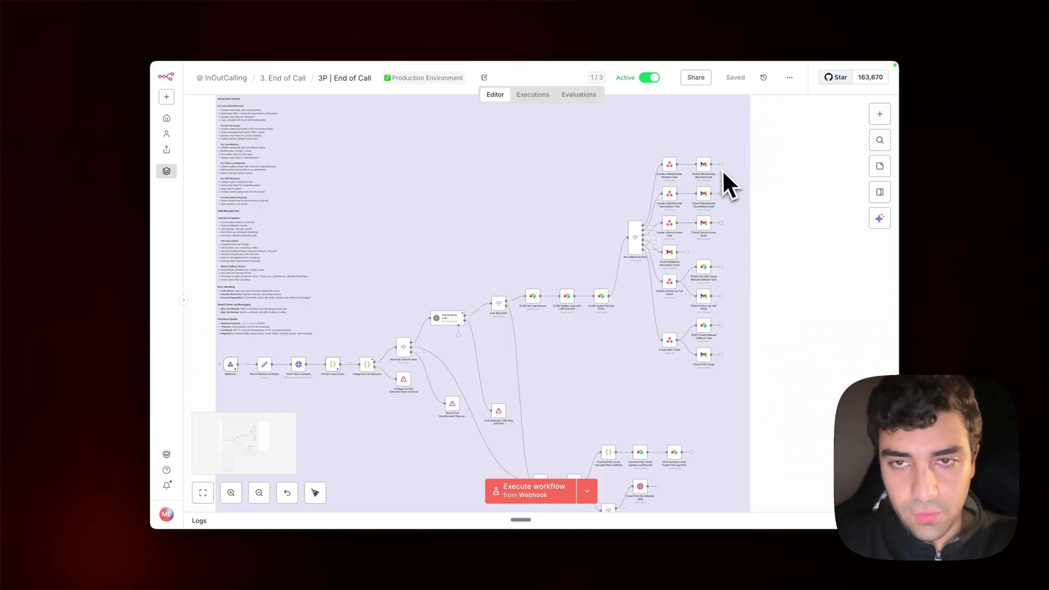
{"action": "scroll", "coordinate": [312, 351], "scroll_direction": "down", "scroll_amount": 1}
{"action": "scroll", "coordinate": [312, 351], "scroll_direction": "left", "scroll_amount": 2}
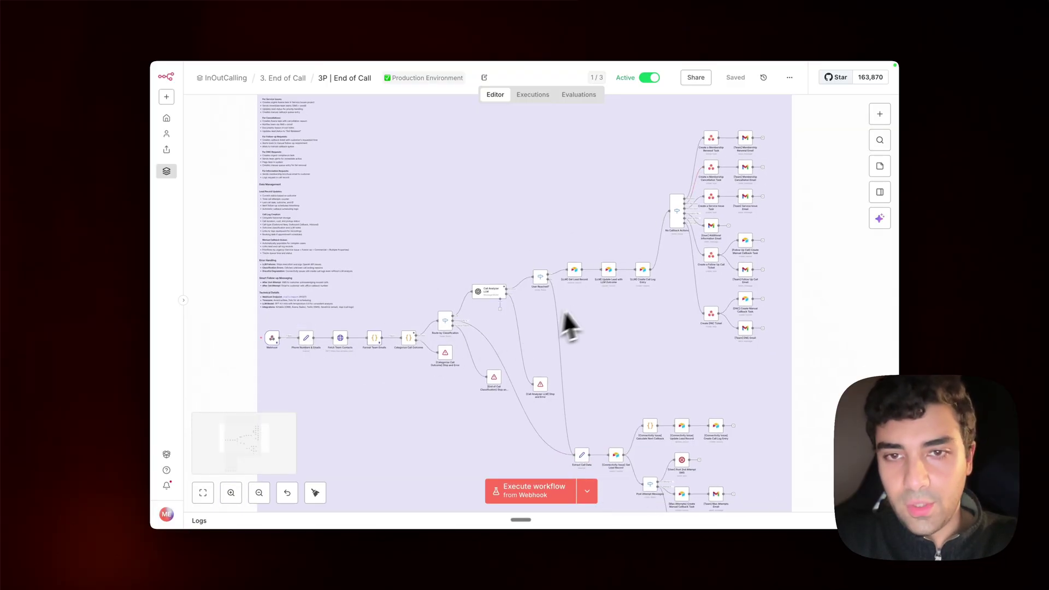
{"action": "scroll", "coordinate": [569, 327], "scroll_direction": "up", "scroll_amount": 5}
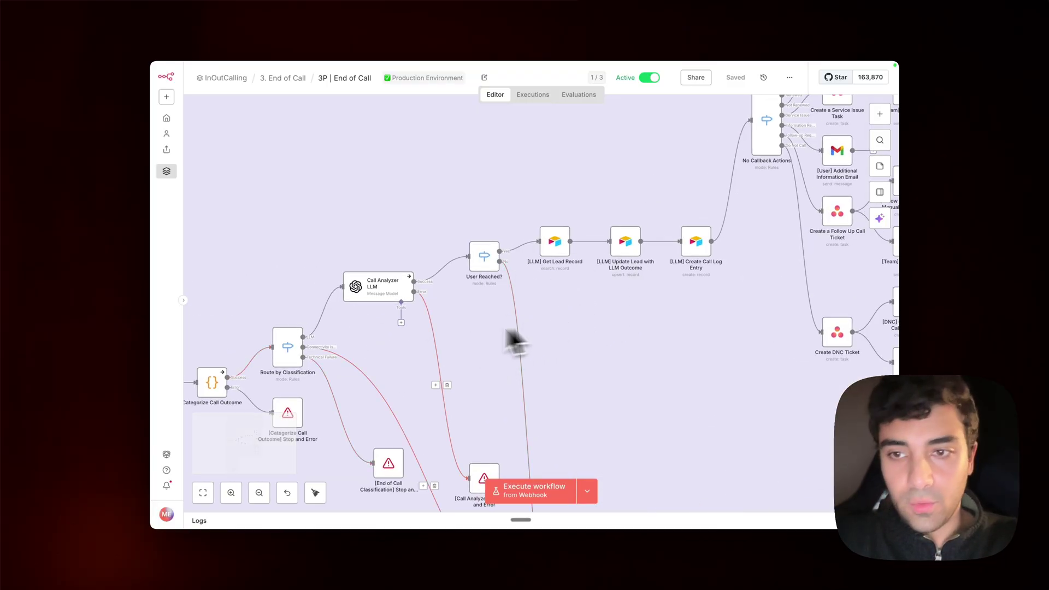
{"action": "scroll", "coordinate": [513, 344], "scroll_direction": "down", "scroll_amount": 5}
{"action": "scroll", "coordinate": [306, 355], "scroll_direction": "left", "scroll_amount": 2}
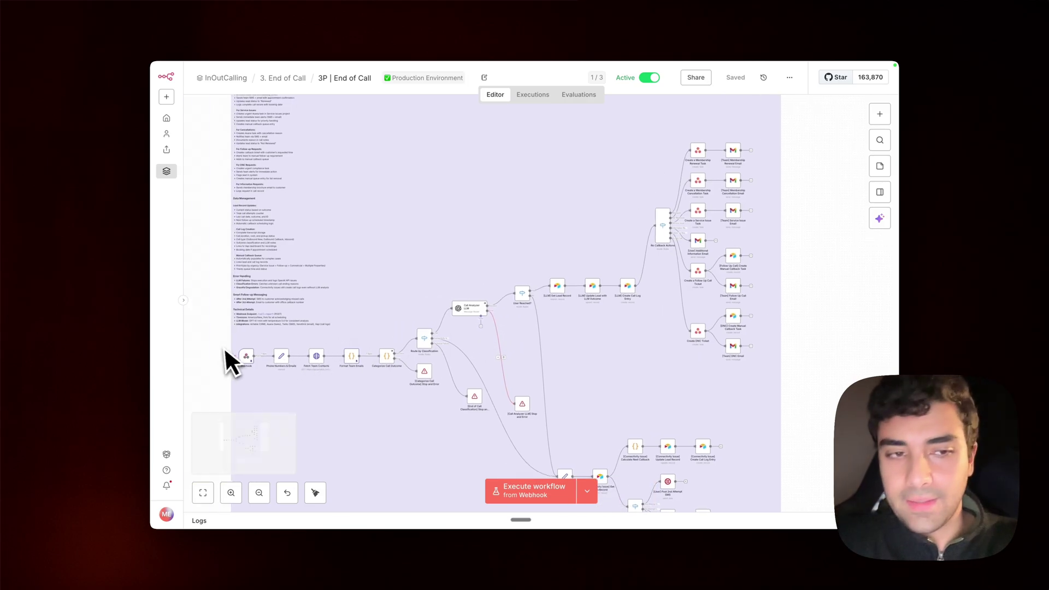
{"action": "scroll", "coordinate": [227, 377], "scroll_direction": "up", "scroll_amount": 5}
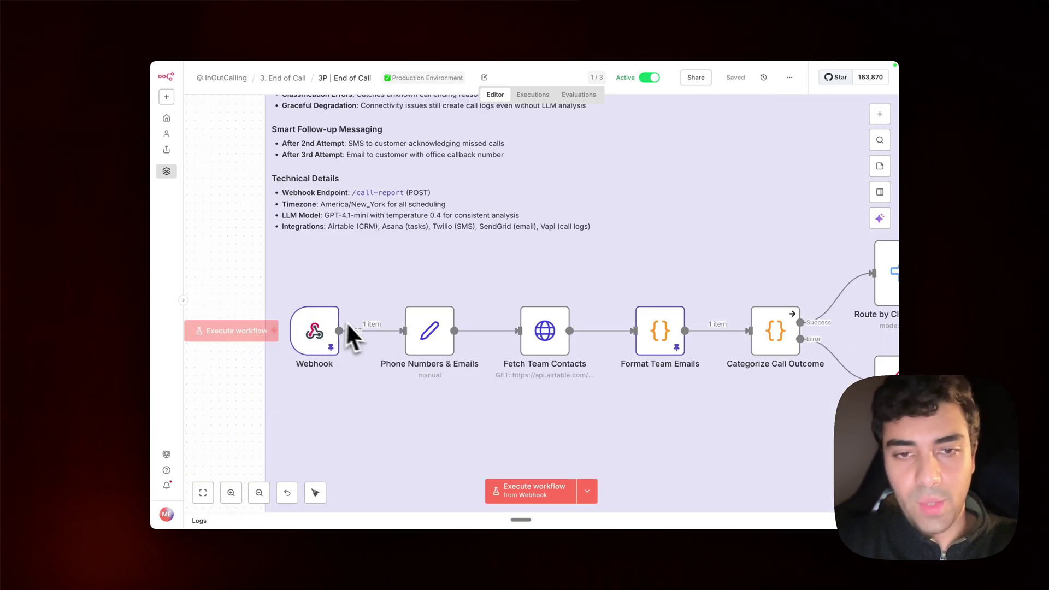
{"action": "scroll", "coordinate": [482, 436], "scroll_direction": "down", "scroll_amount": 3}
{"action": "scroll", "coordinate": [484, 436], "scroll_direction": "up", "scroll_amount": 2}
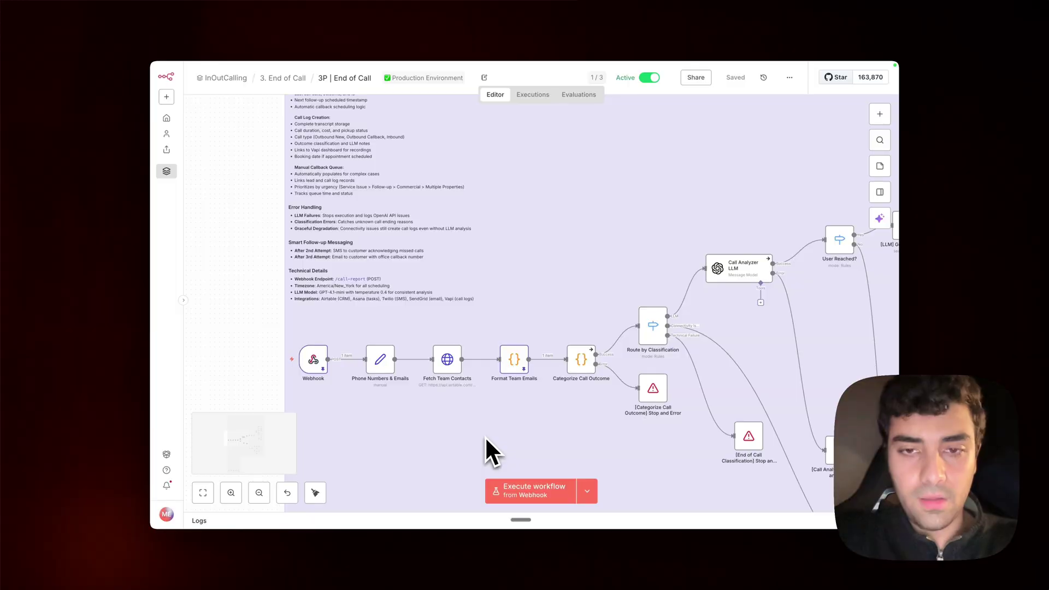
{"action": "scroll", "coordinate": [637, 303], "scroll_direction": "right", "scroll_amount": 2}
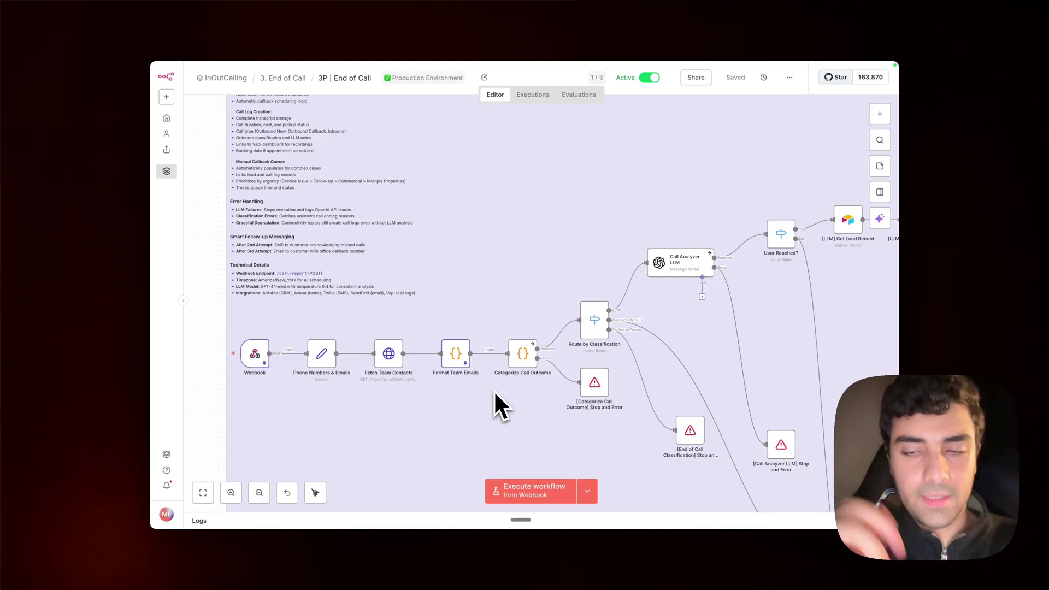
{"action": "scroll", "coordinate": [545, 445], "scroll_direction": "right", "scroll_amount": 3}
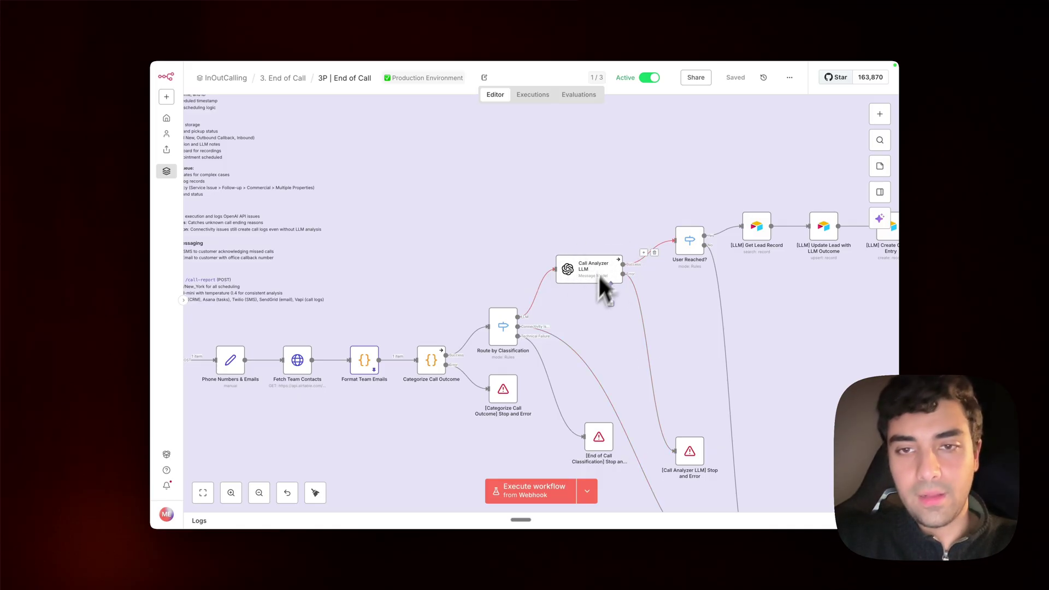
{"action": "scroll", "coordinate": [598, 309], "scroll_direction": "right", "scroll_amount": 6}
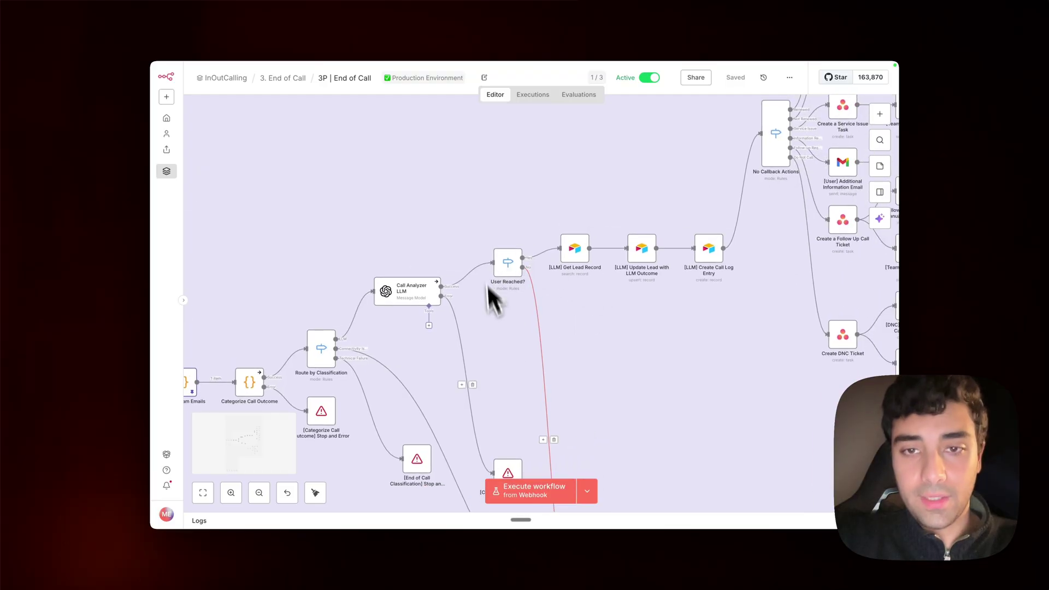
Pan around the End of Call workflow's No Callback Actions branch to review its nodes.
{"action": "scroll", "coordinate": [598, 309], "scroll_direction": "right", "scroll_amount": 3}
{"action": "scroll", "coordinate": [598, 309], "scroll_direction": "right", "scroll_amount": 6}
{"action": "scroll", "coordinate": [599, 310], "scroll_direction": "up", "scroll_amount": 5}
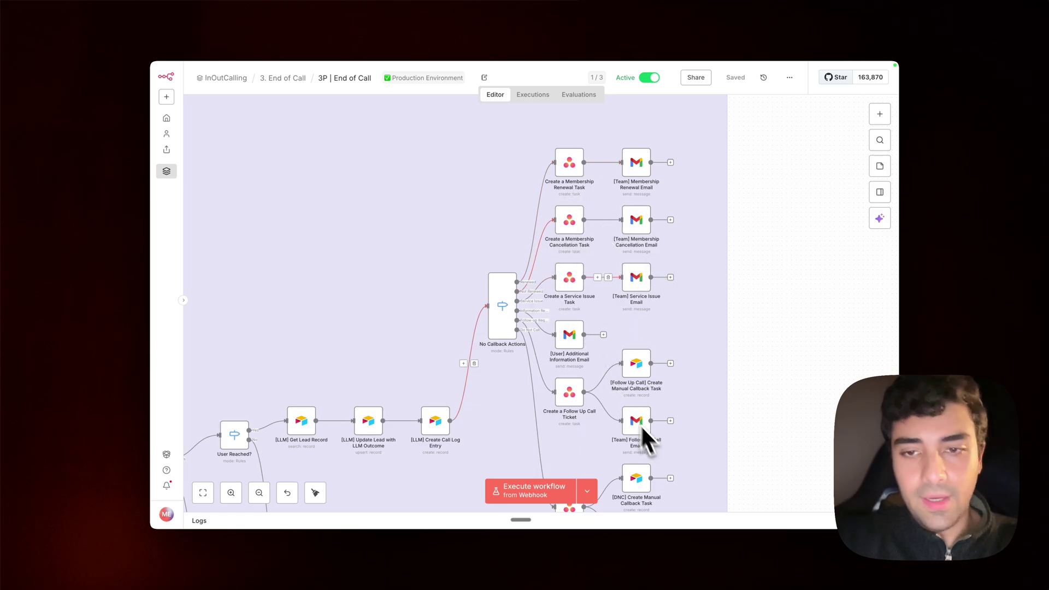
{"action": "scroll", "coordinate": [657, 441], "scroll_direction": "down", "scroll_amount": 4}
{"action": "scroll", "coordinate": [525, 286], "scroll_direction": "up", "scroll_amount": 4}
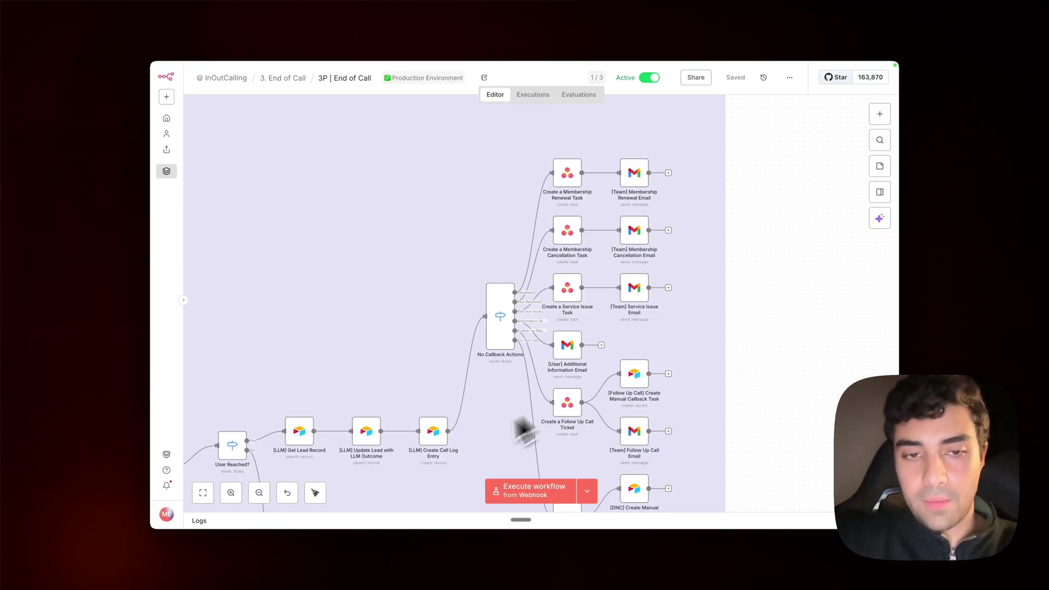
{"action": "scroll", "coordinate": [457, 466], "scroll_direction": "left", "scroll_amount": 8}
{"action": "scroll", "coordinate": [457, 466], "scroll_direction": "down", "scroll_amount": 2}
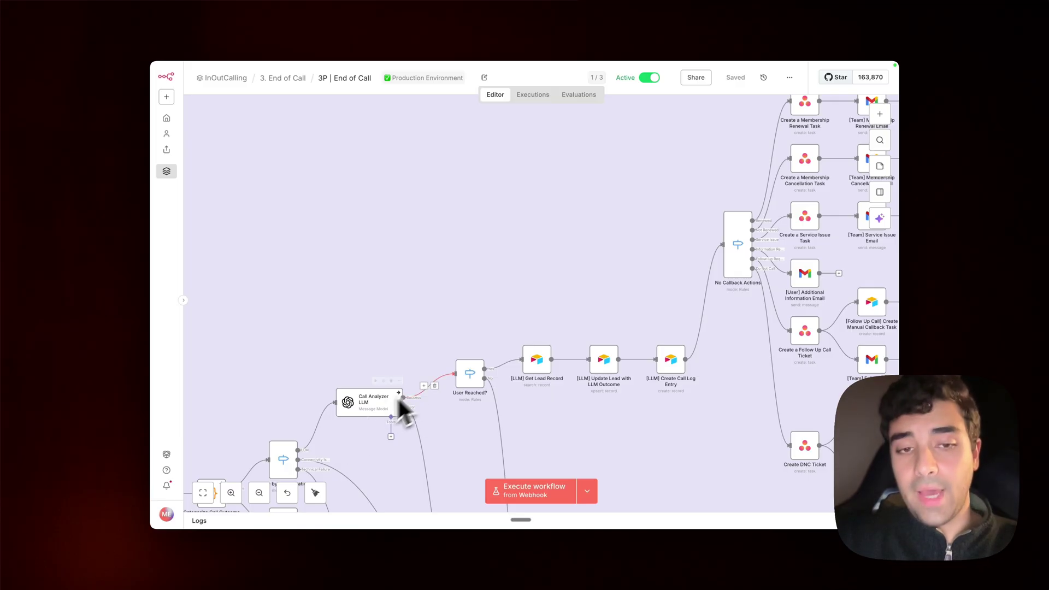
{"action": "scroll", "coordinate": [543, 346], "scroll_direction": "right", "scroll_amount": 8}
{"action": "scroll", "coordinate": [544, 346], "scroll_direction": "up", "scroll_amount": 3}
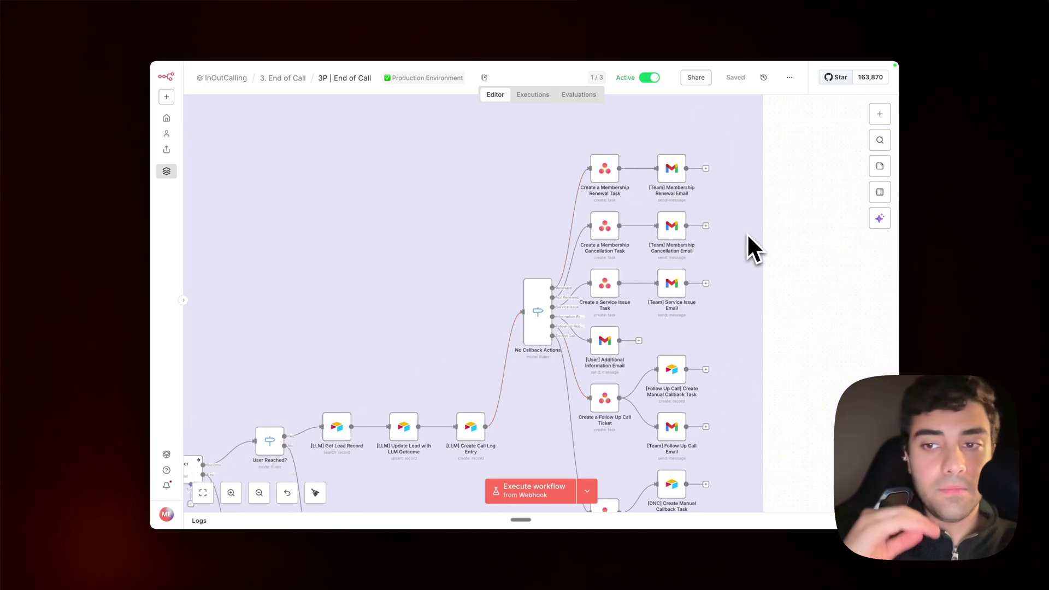
{"action": "scroll", "coordinate": [604, 237], "scroll_direction": "down", "scroll_amount": 5}
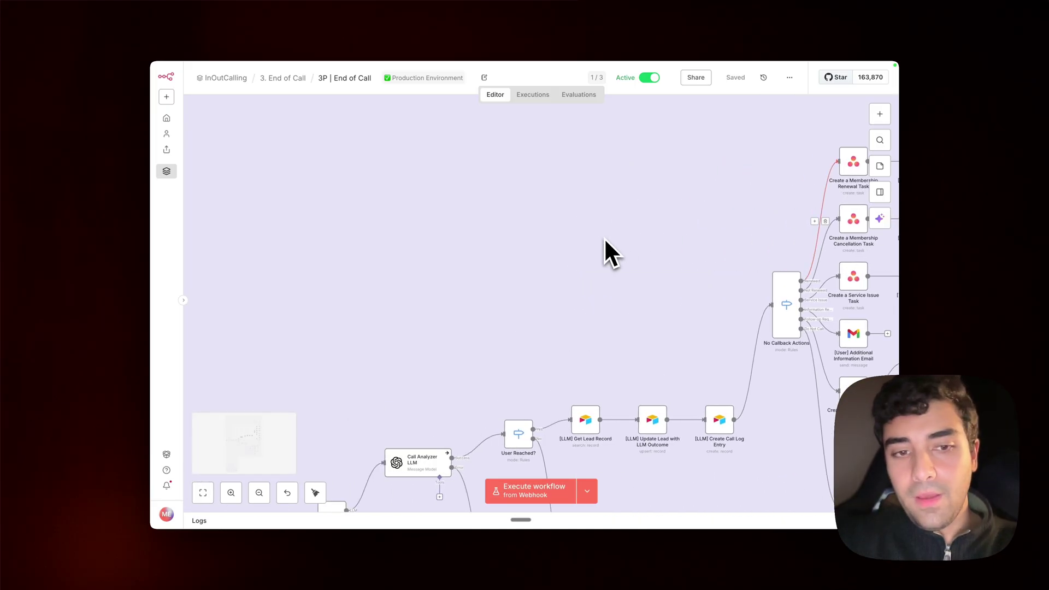
{"action": "scroll", "coordinate": [605, 237], "scroll_direction": "down", "scroll_amount": 2}
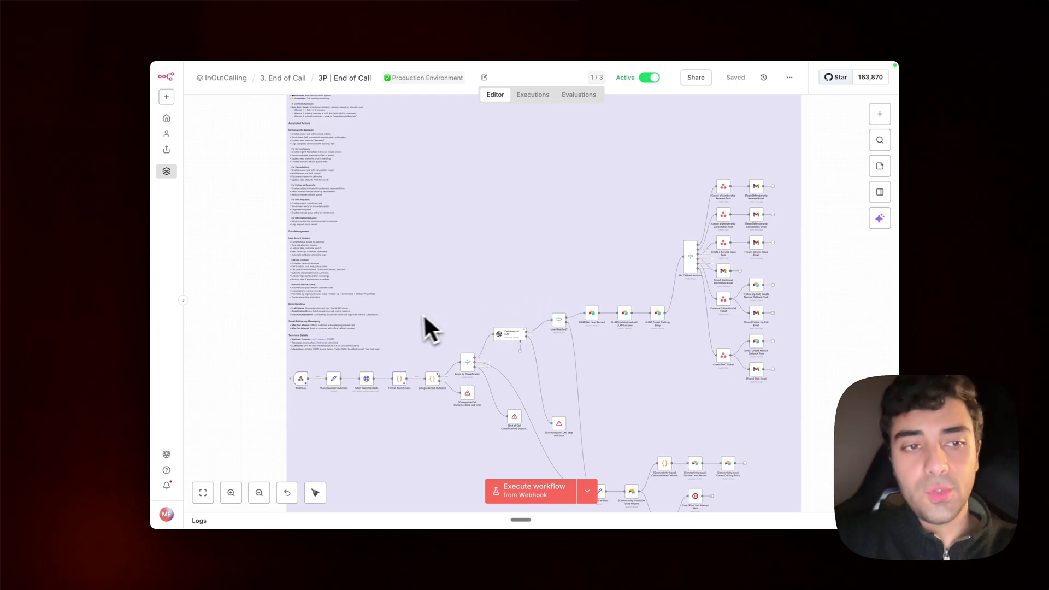
{"action": "mouse_move", "coordinate": [179, 326]}
{"action": "left_click", "coordinate": [210, 330]}
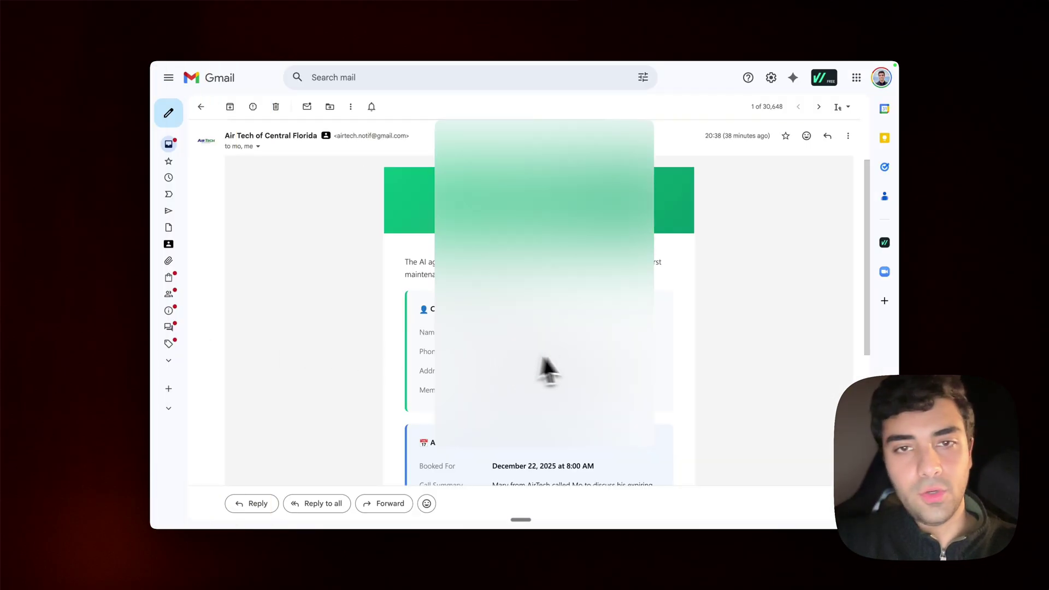
{"action": "scroll", "coordinate": [578, 354], "scroll_direction": "down", "scroll_amount": 5}
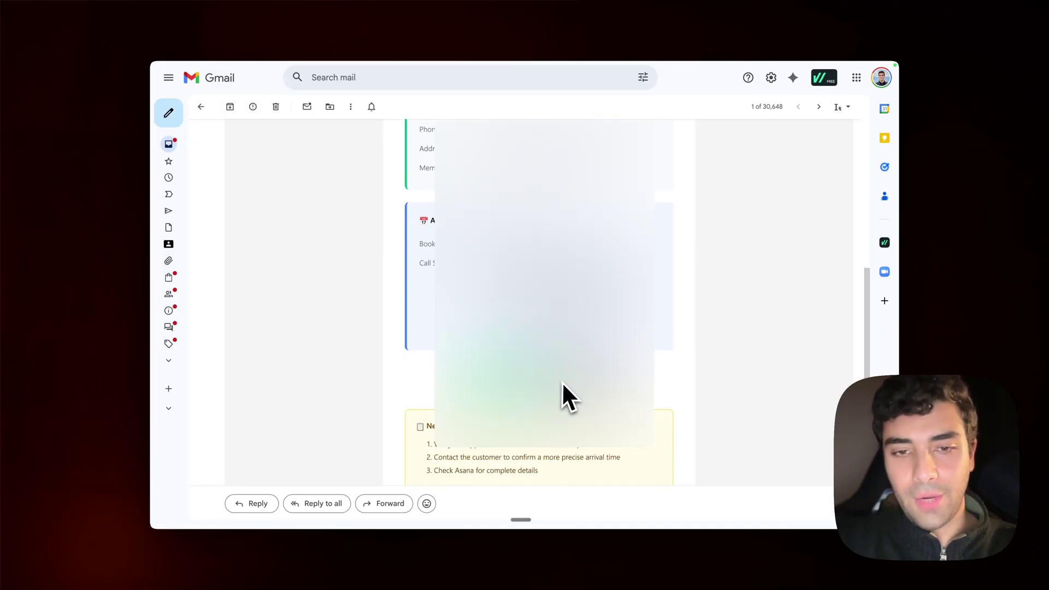
{"action": "scroll", "coordinate": [546, 394], "scroll_direction": "down", "scroll_amount": 2}
{"action": "scroll", "coordinate": [490, 409], "scroll_direction": "up", "scroll_amount": 8}
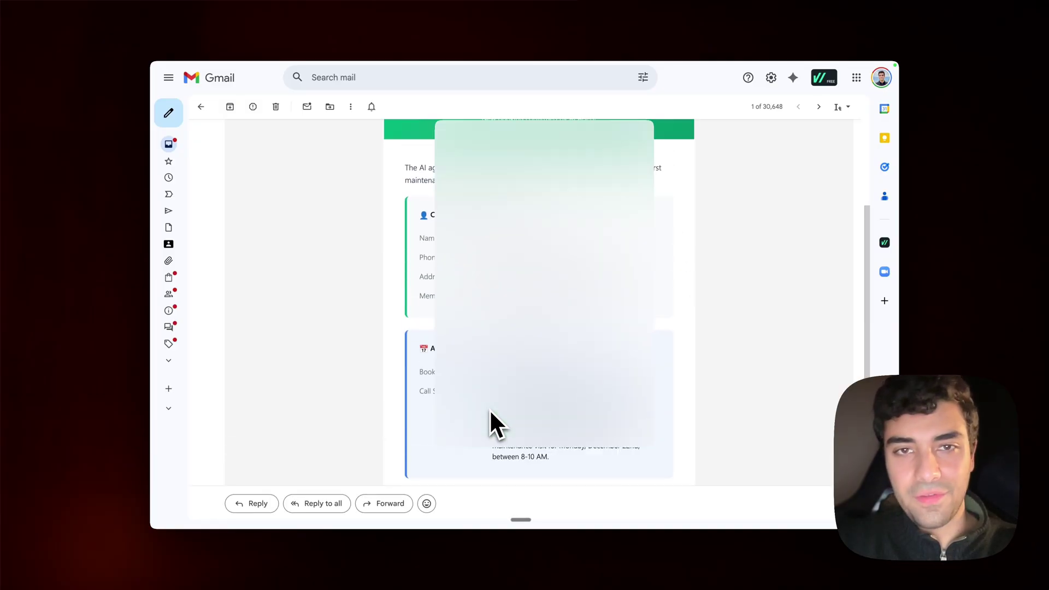
{"action": "scroll", "coordinate": [490, 409], "scroll_direction": "down", "scroll_amount": 10}
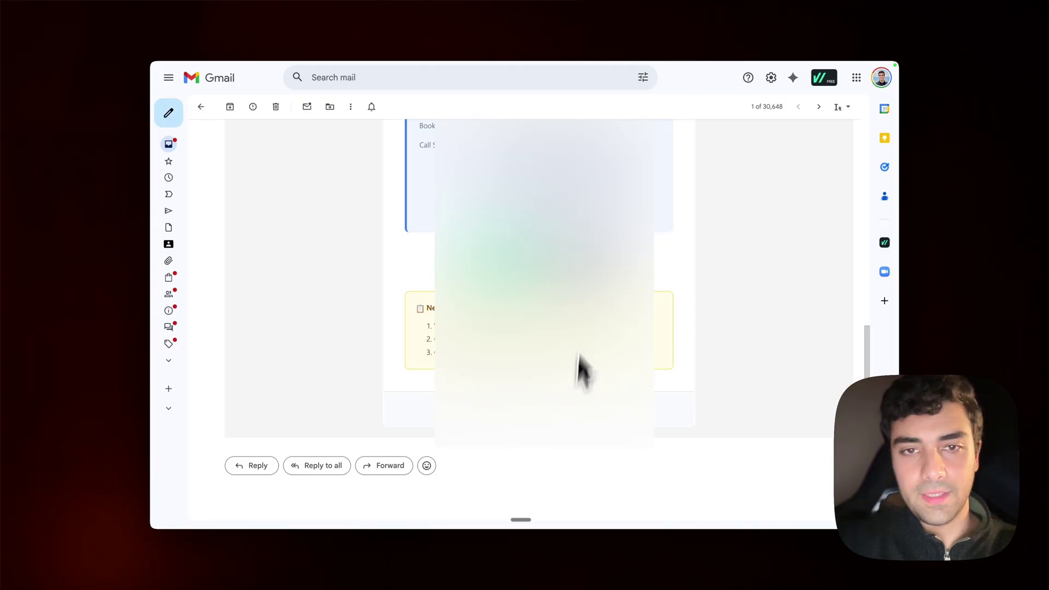
{"action": "scroll", "coordinate": [568, 297], "scroll_direction": "up", "scroll_amount": 3}
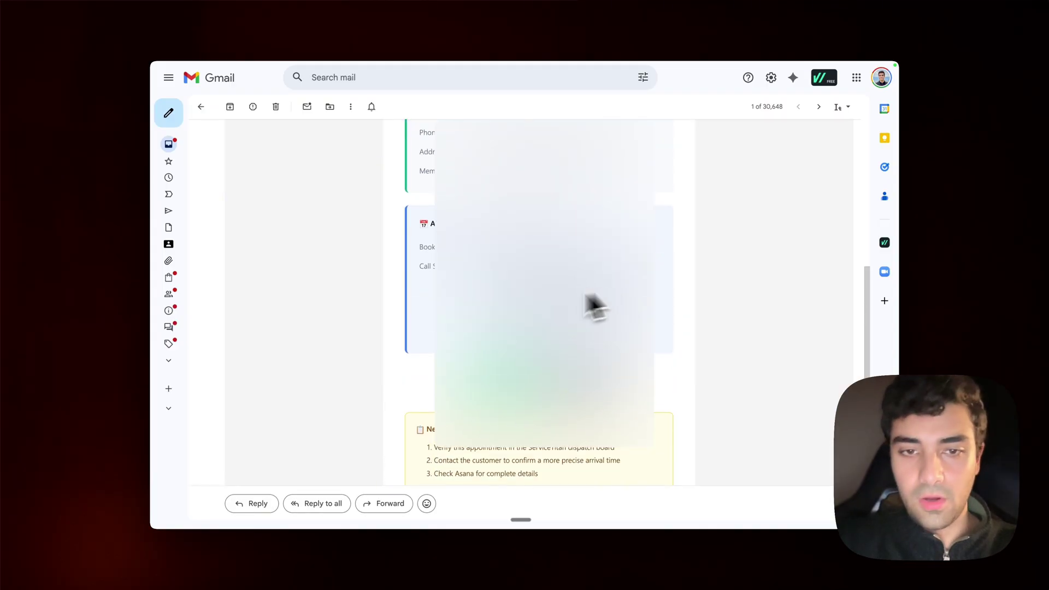
{"action": "scroll", "coordinate": [506, 372], "scroll_direction": "up", "scroll_amount": 3}
{"action": "scroll", "coordinate": [508, 382], "scroll_direction": "up", "scroll_amount": 1}
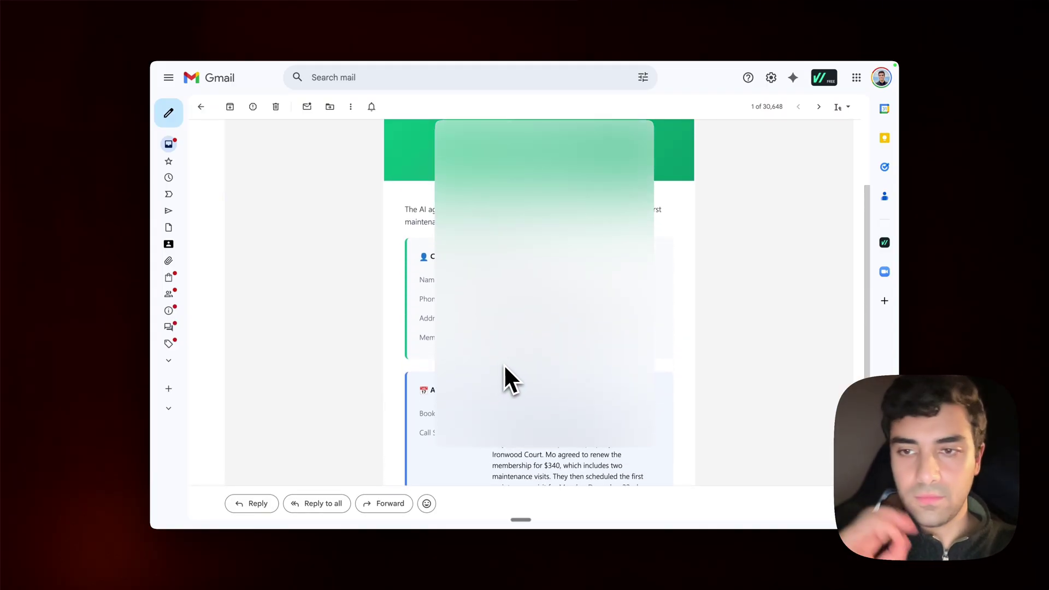